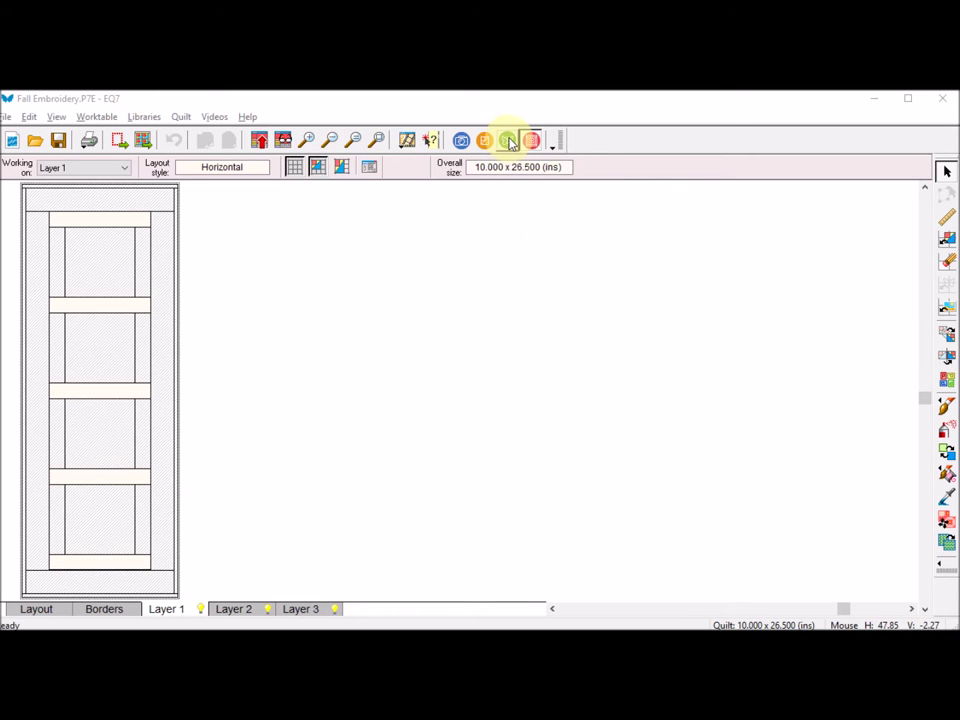
- Switch from the quilt layout to the embroidery worktable with its empty 100 x 100 mm hoop
left_click(508, 142)
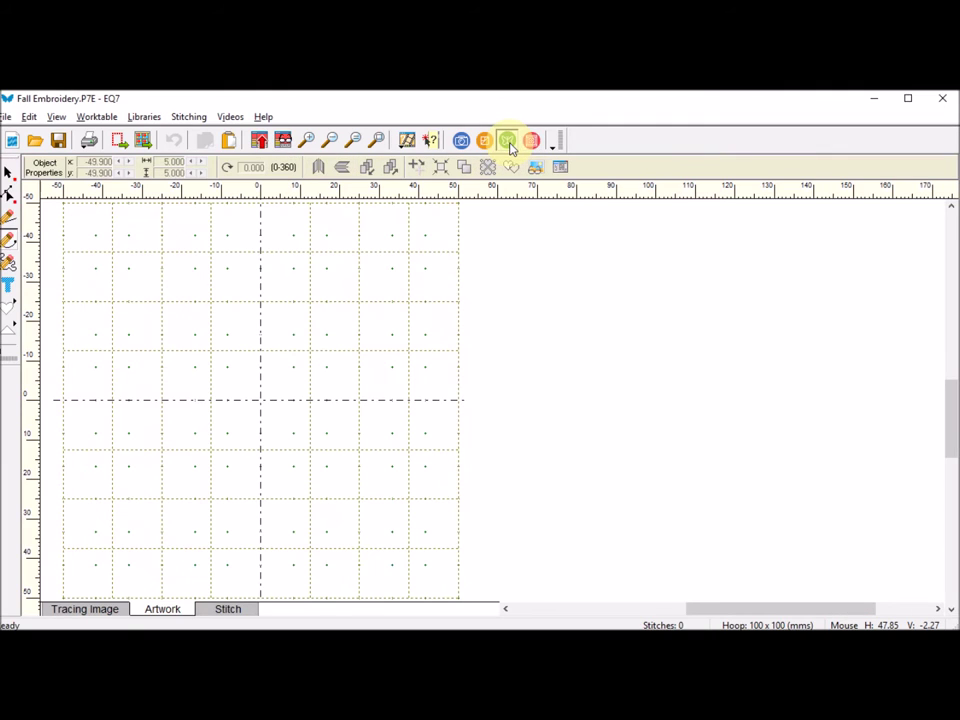
- Start a new embroidery design via Stitching > New Design > Embroidery and activate the Text tool
left_click(190, 118)
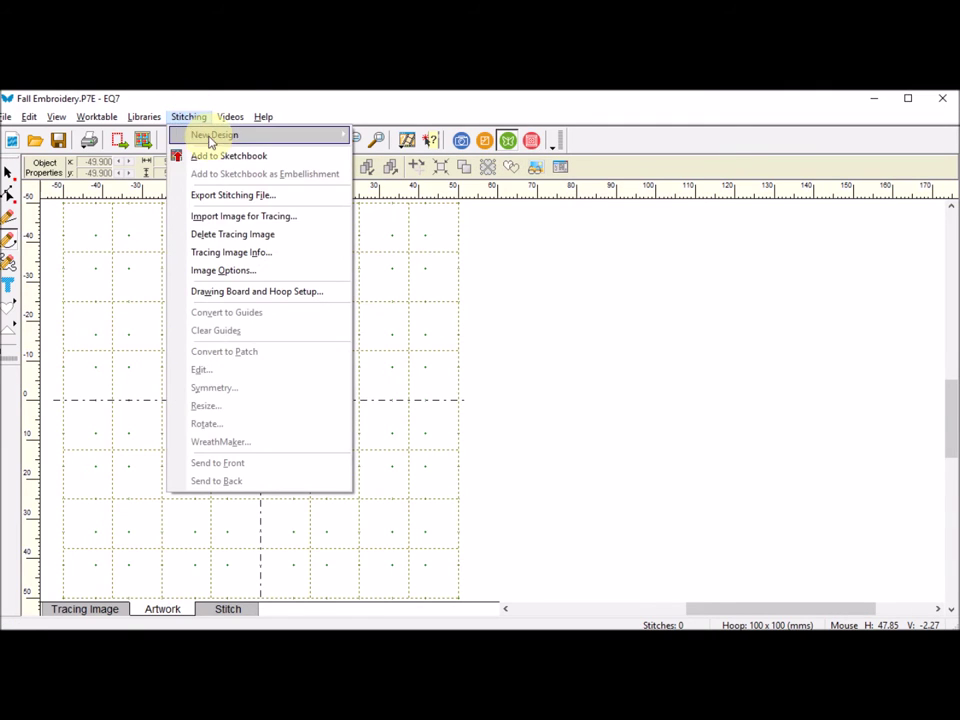
mouse_move(210, 141)
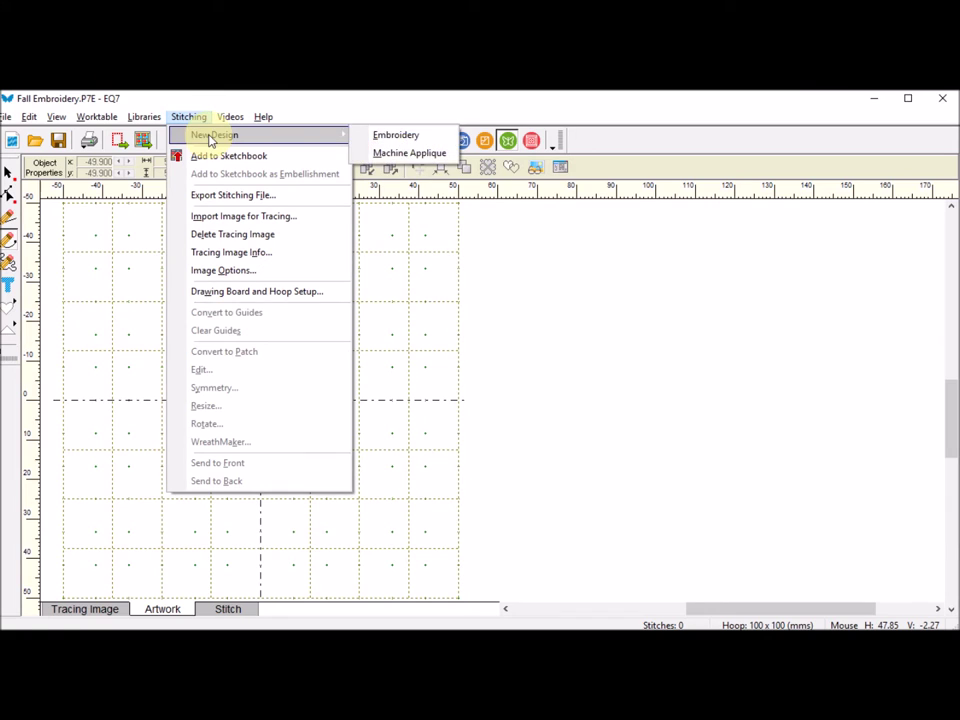
left_click(411, 138)
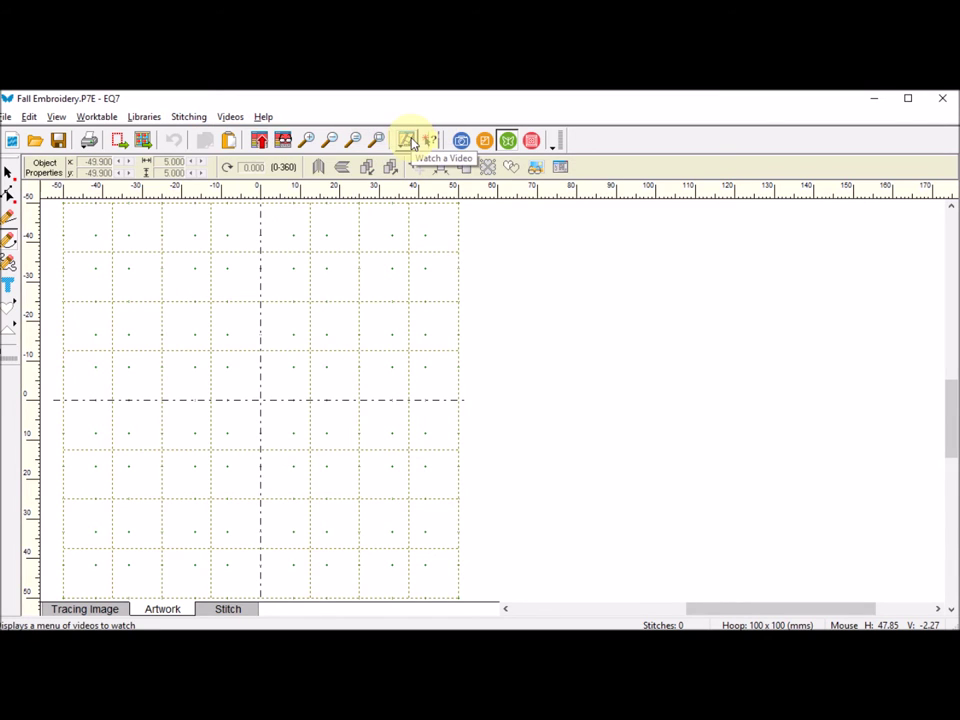
left_click(9, 287)
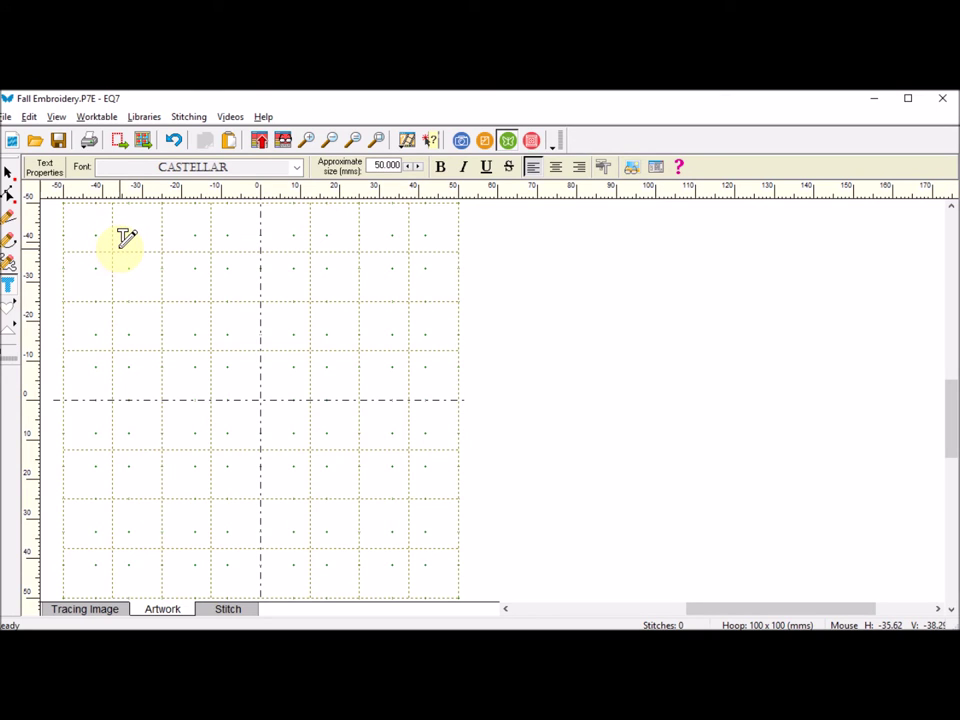
- Choose Harrington as the text font and mark out a text box across the hoop
left_click(297, 172)
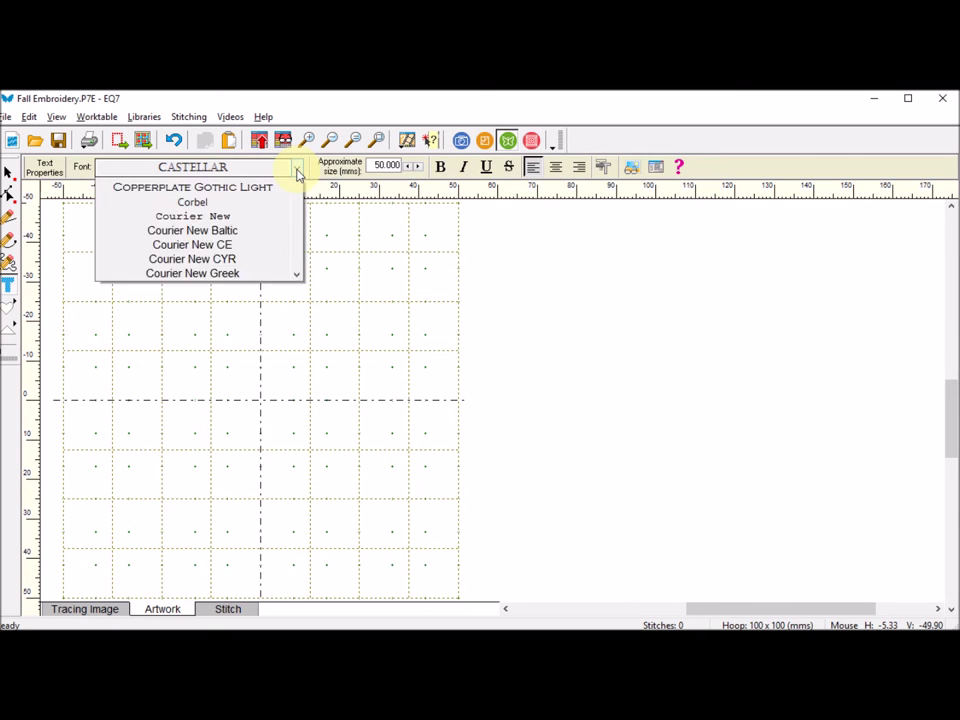
left_click_drag(298, 255, 303, 297)
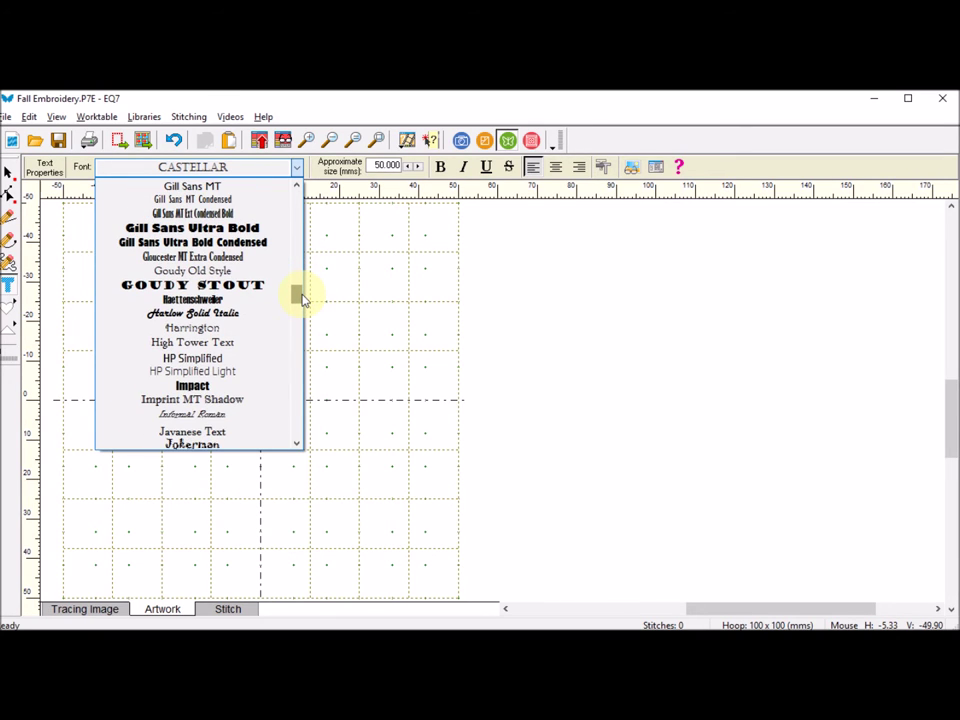
left_click(200, 328)
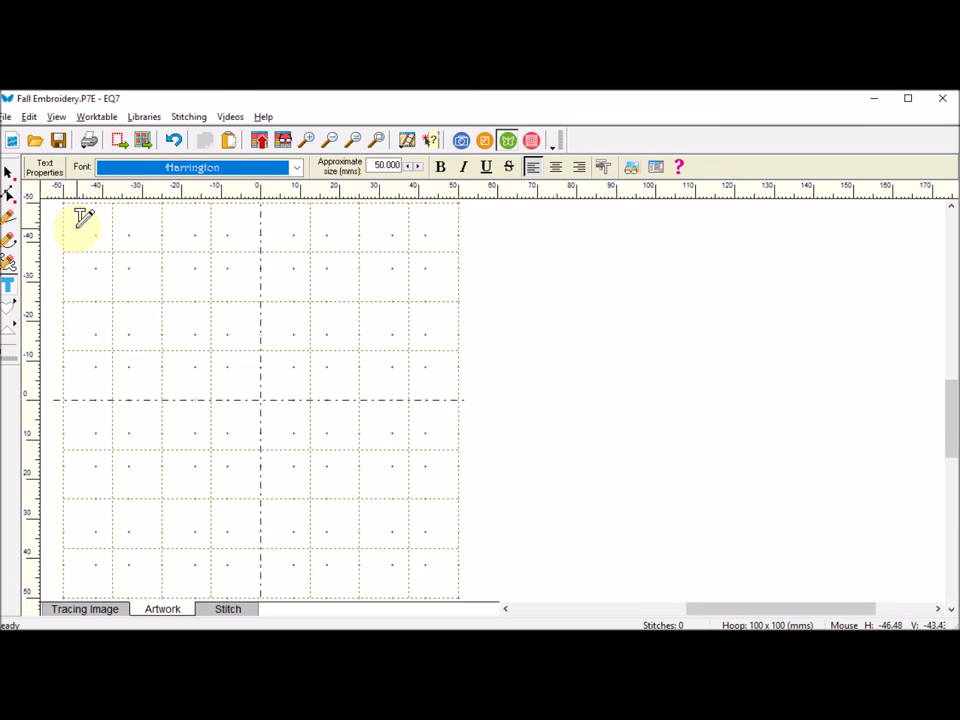
left_click_drag(80, 220, 470, 393)
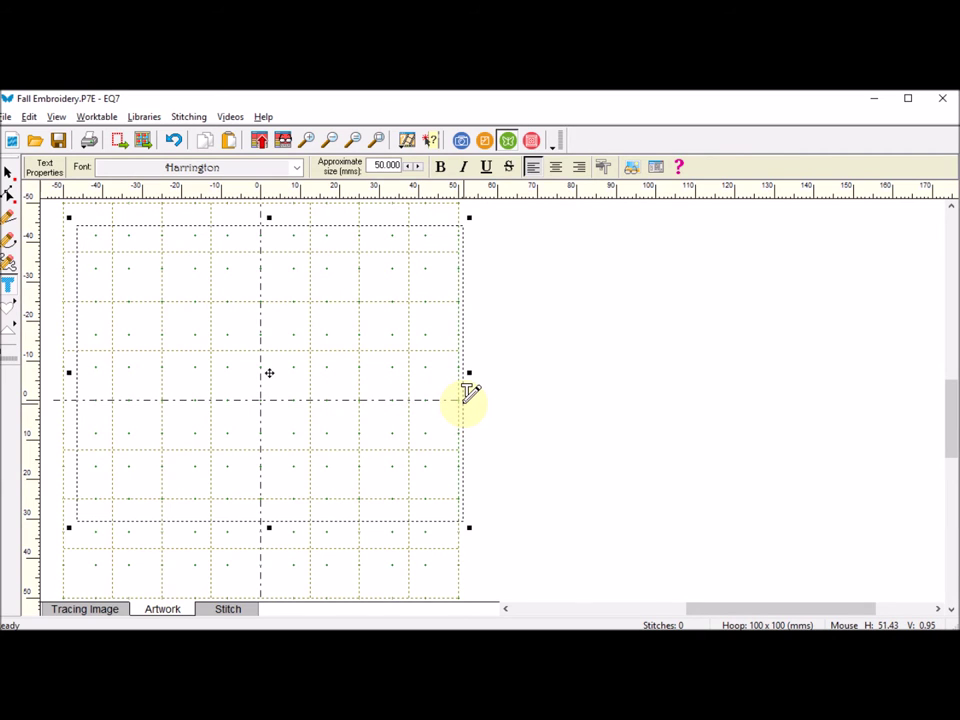
- Type FALL into the text box at a 30 mm approximate size
left_click(95, 266)
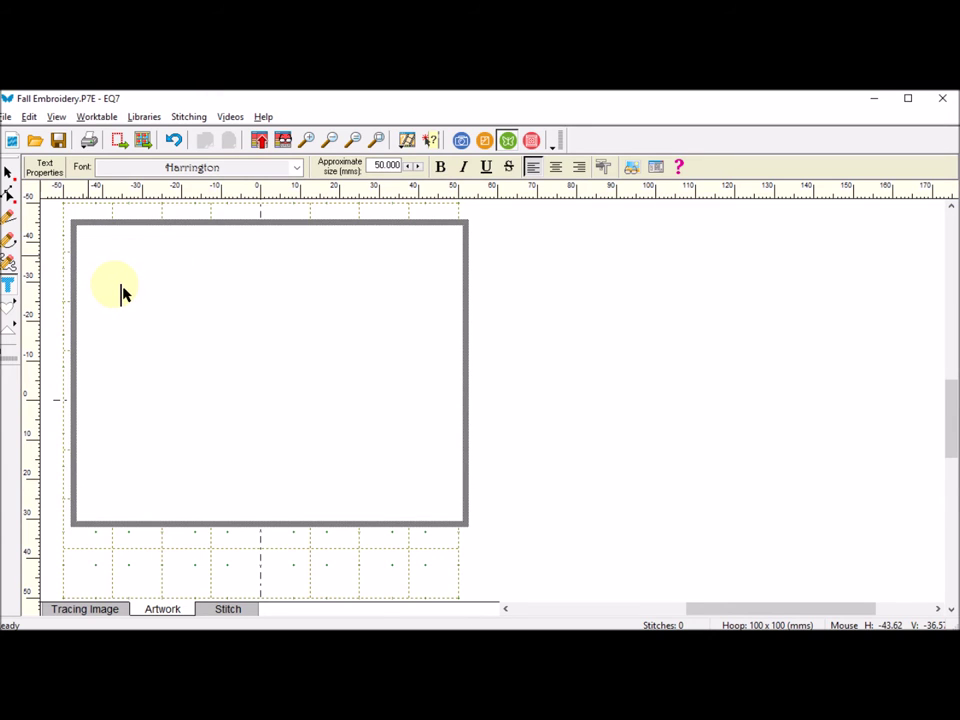
type("FAL")
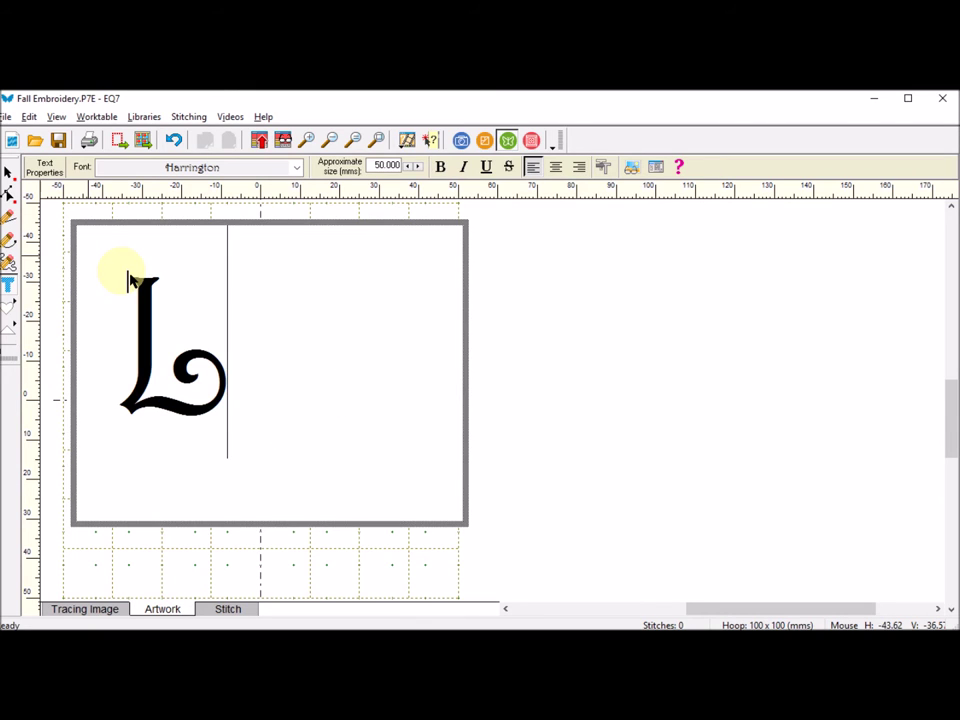
key("BackSpace")
key("BackSpace")
key("BackSpace")
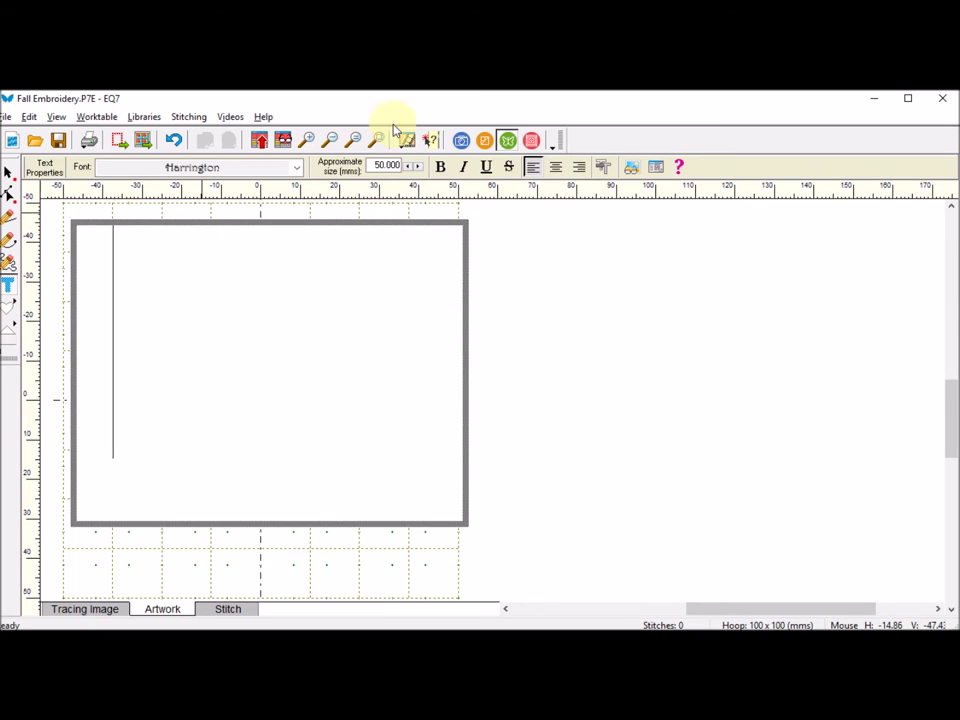
left_click_drag(381, 165, 422, 165)
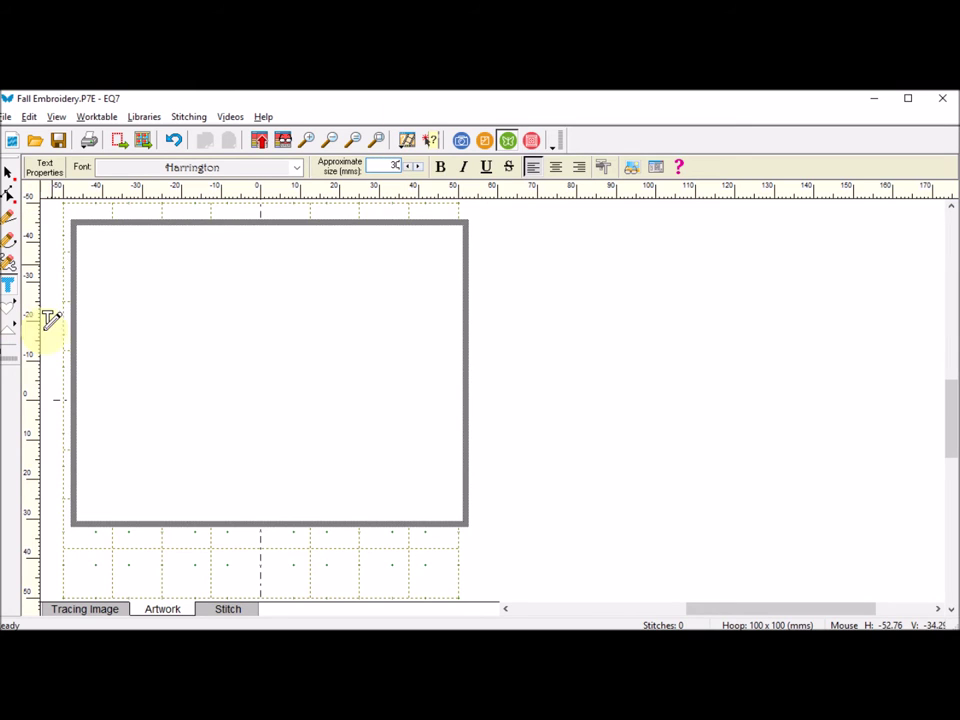
left_click(103, 298)
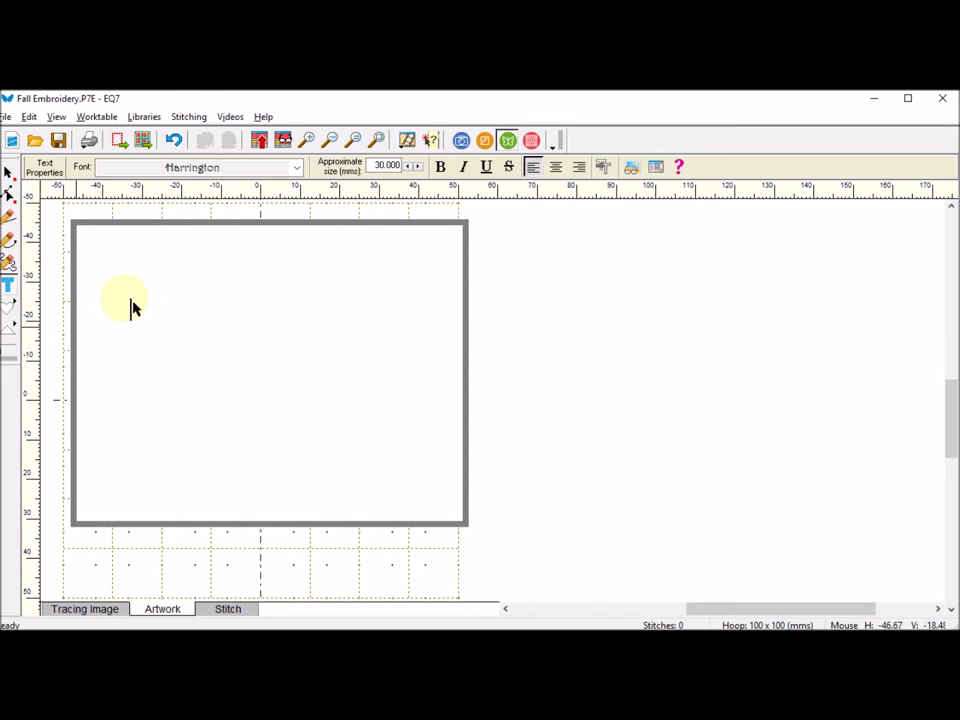
type("F")
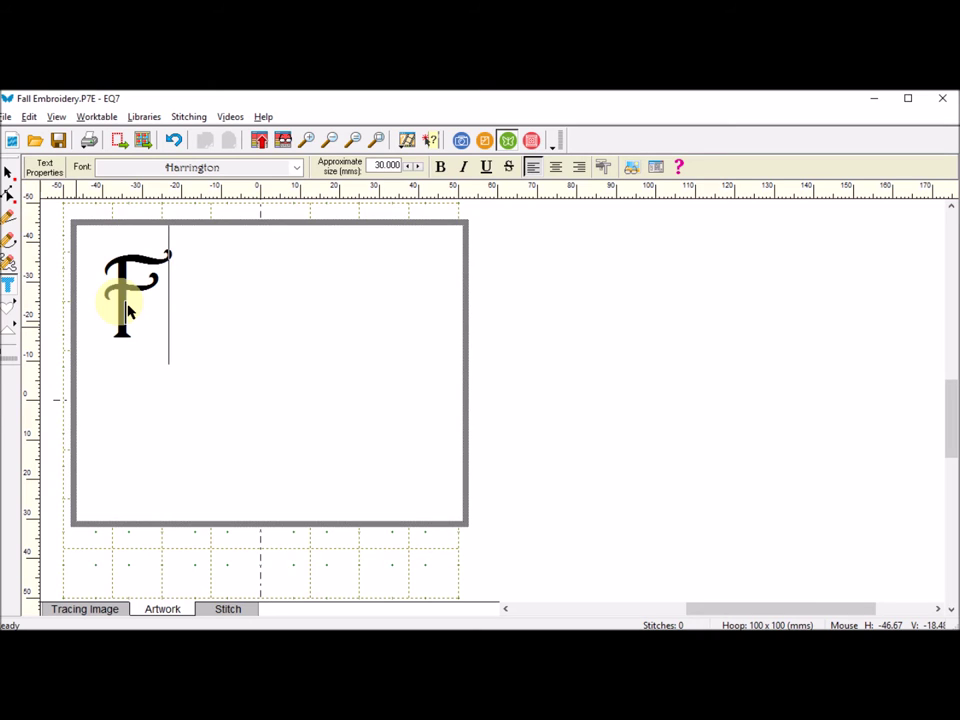
type("ALL")
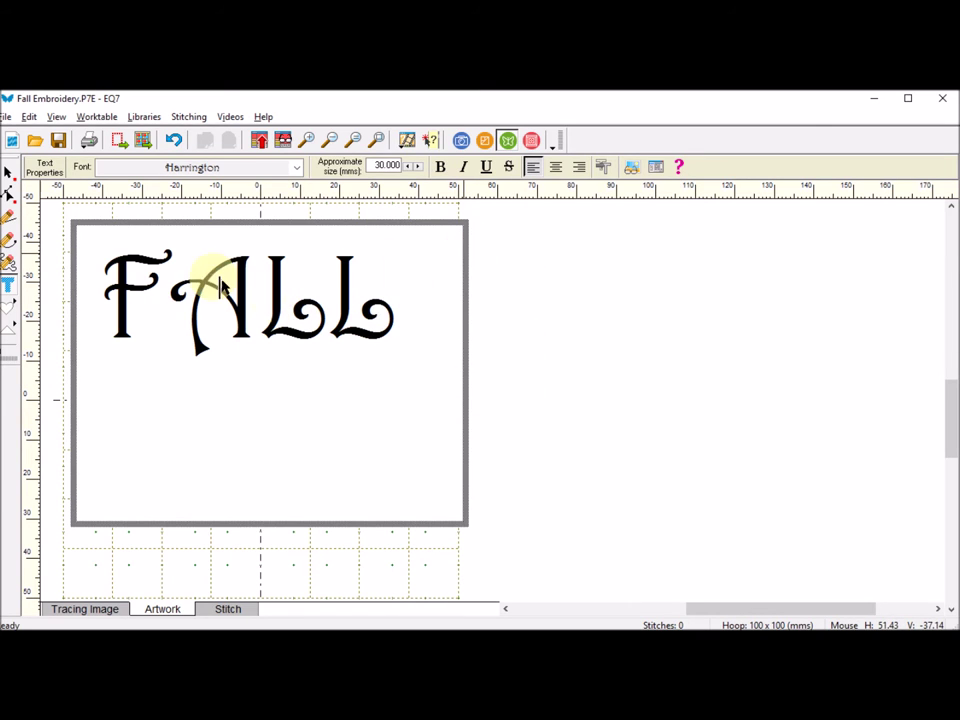
- Convert the FALL text into separate letter patches
left_click(7, 172)
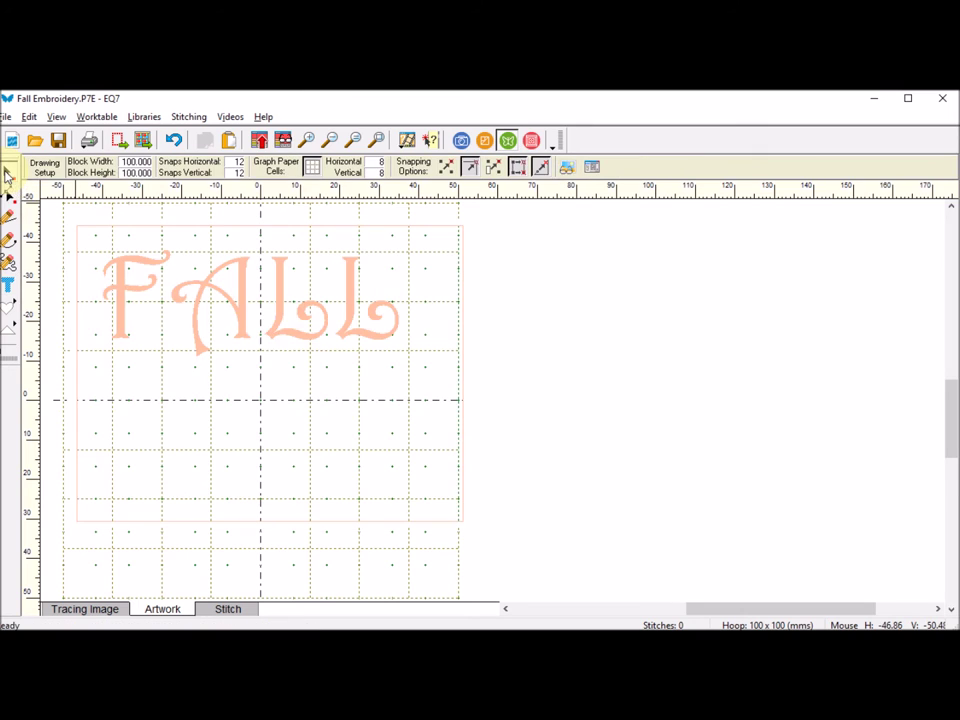
left_click(305, 338)
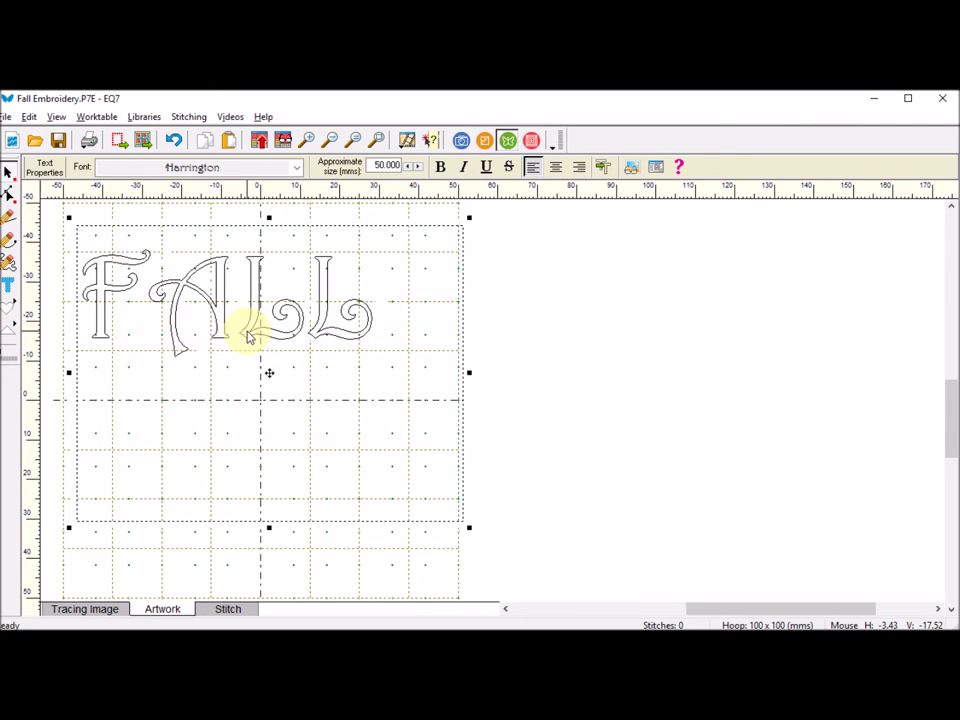
left_click(604, 170)
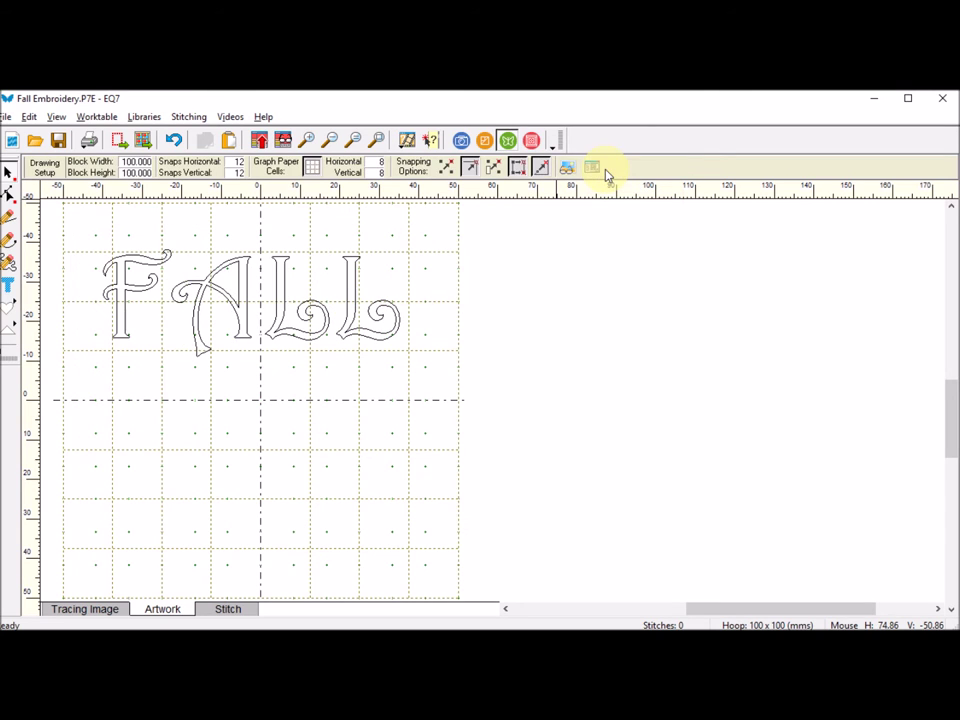
- Reposition the L, L, A and F evenly along the hoop top, then select all four letters
left_click(373, 338)
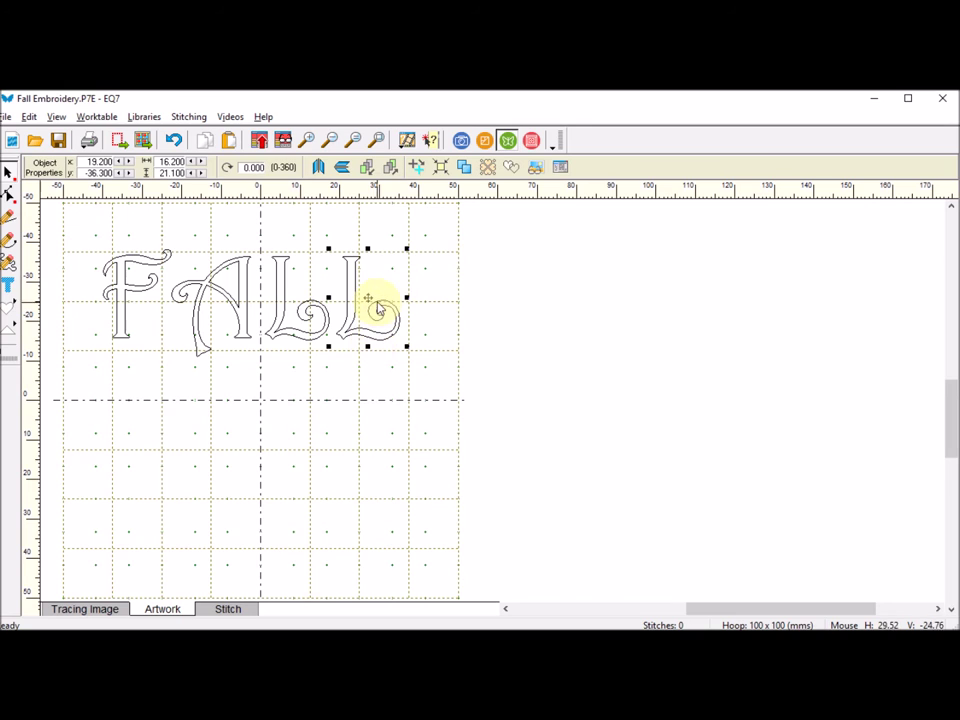
left_click_drag(369, 298, 396, 281)
left_click(293, 323)
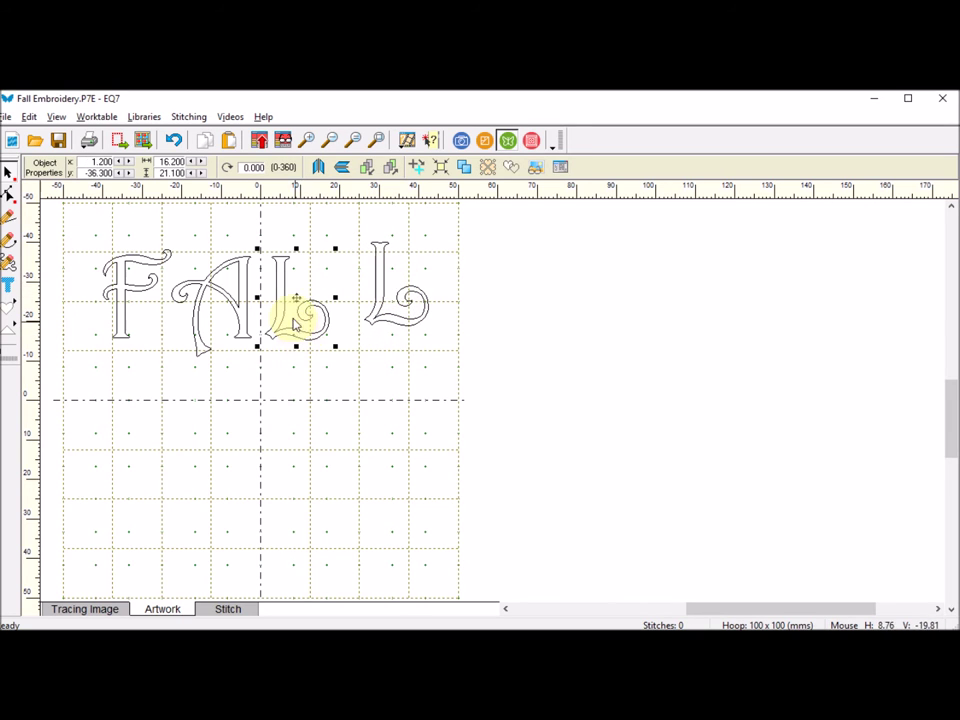
left_click_drag(293, 323, 311, 279)
left_click(213, 304)
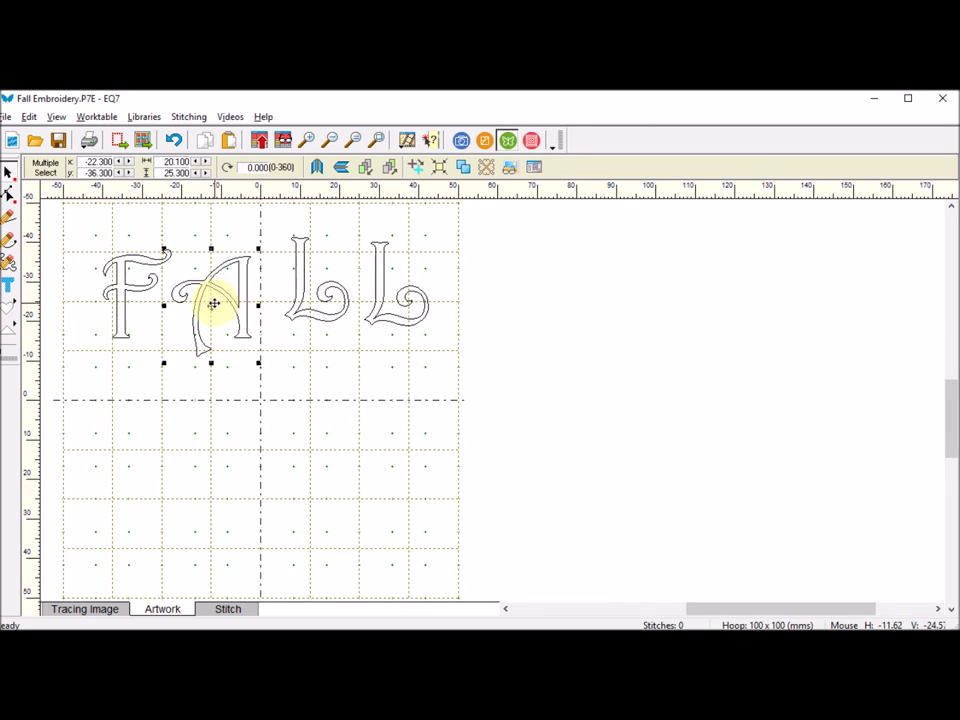
left_click_drag(213, 304, 219, 274)
left_click(112, 294)
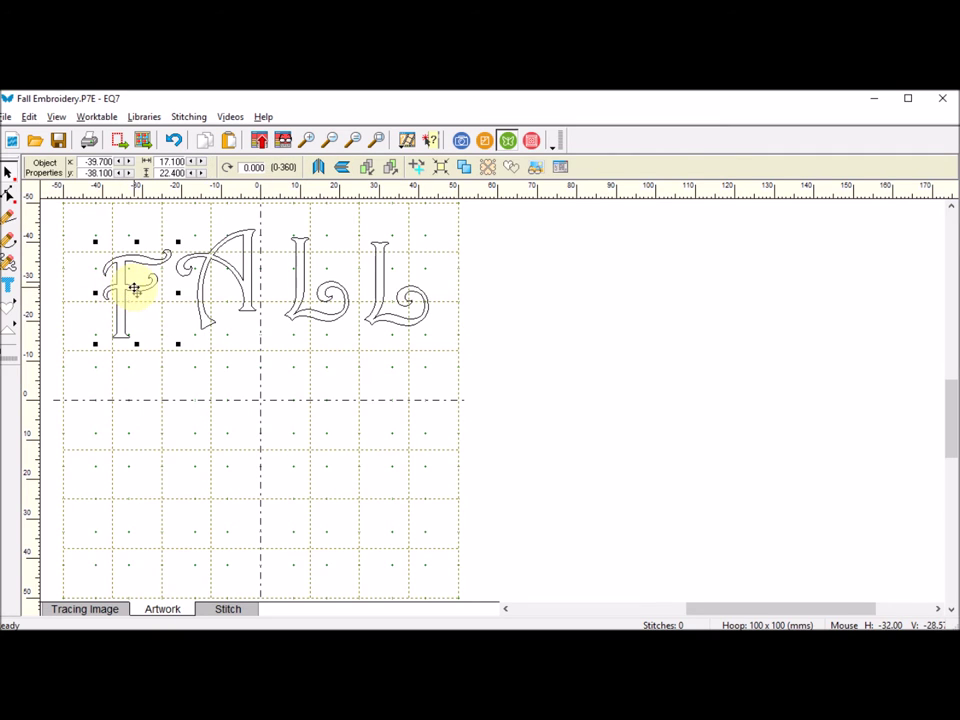
left_click_drag(133, 289, 114, 272)
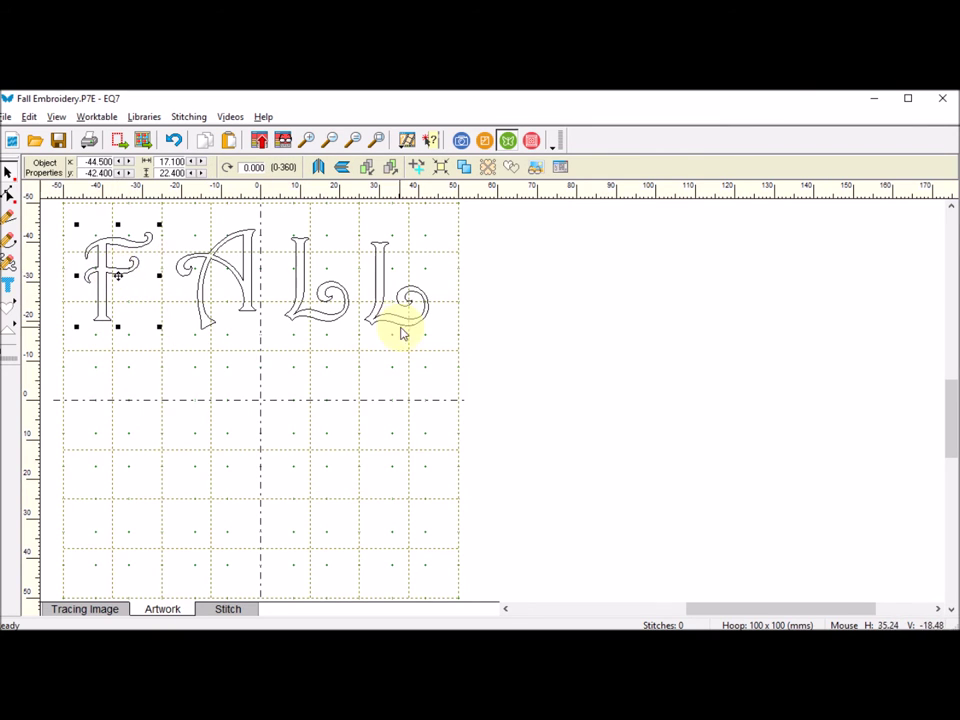
left_click(506, 324)
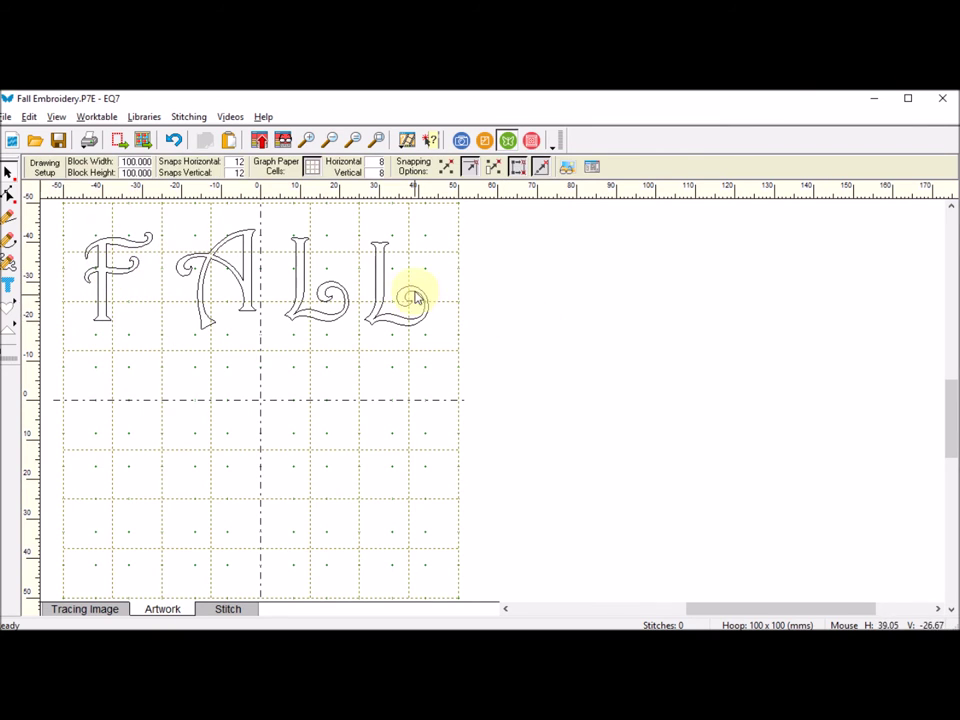
left_click_drag(71, 217, 455, 360)
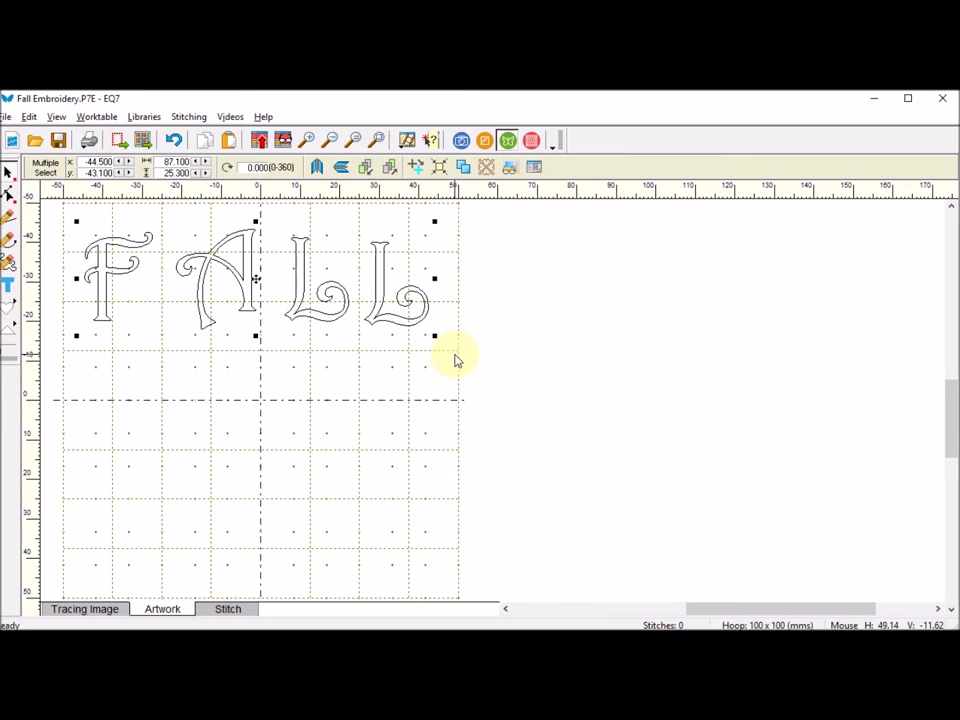
- Start a new PatchDraw block on the block worktable, discarding the unsaved apple block
left_click(484, 142)
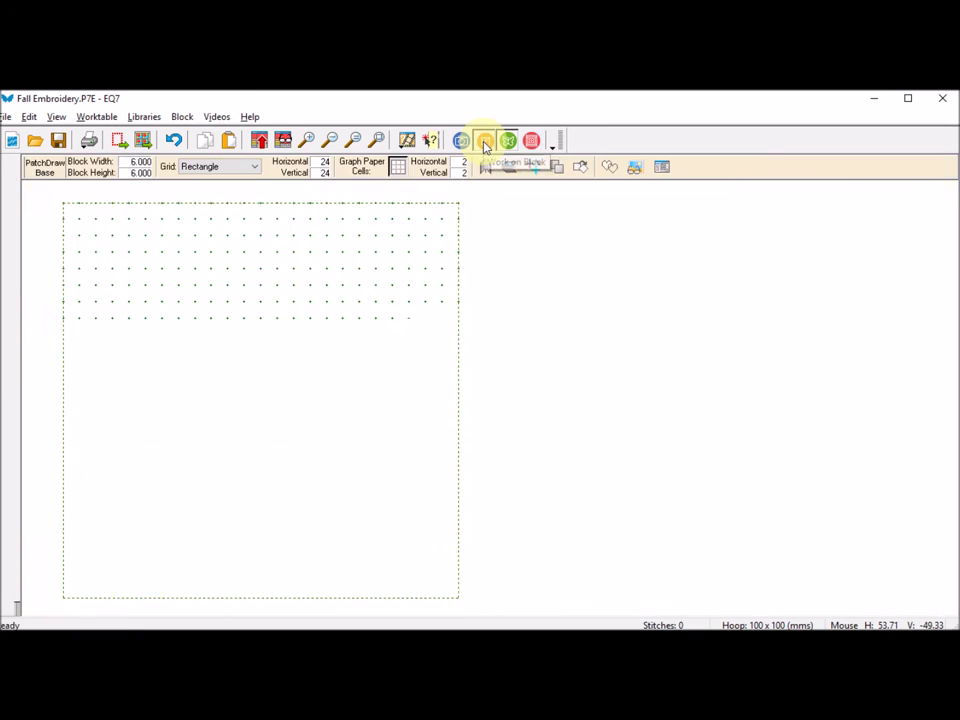
left_click(182, 117)
mouse_move(199, 135)
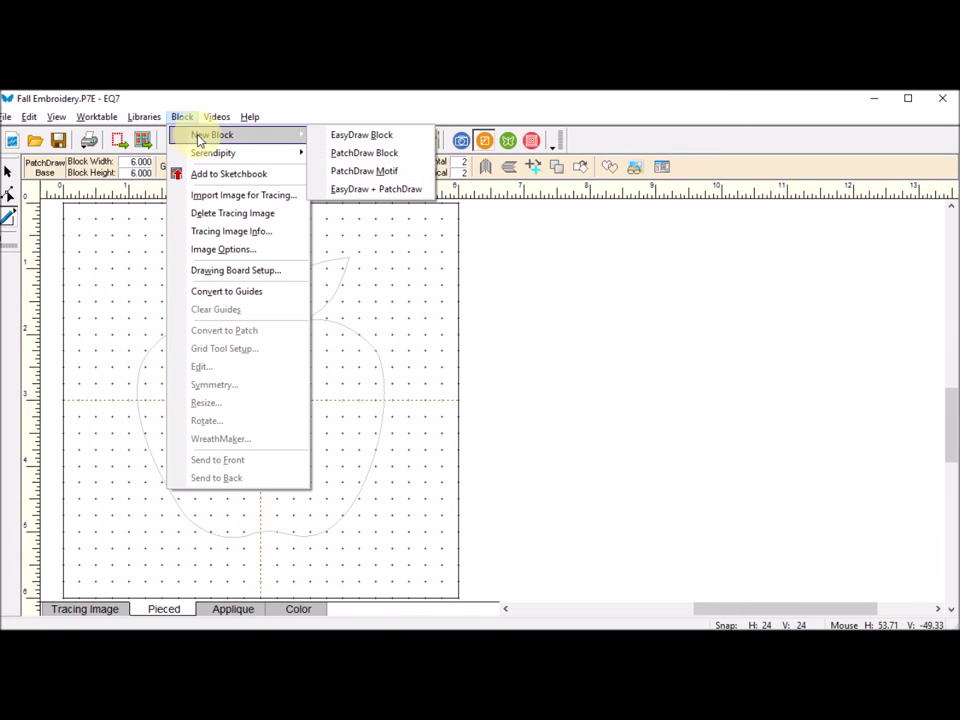
left_click(365, 153)
left_click(527, 405)
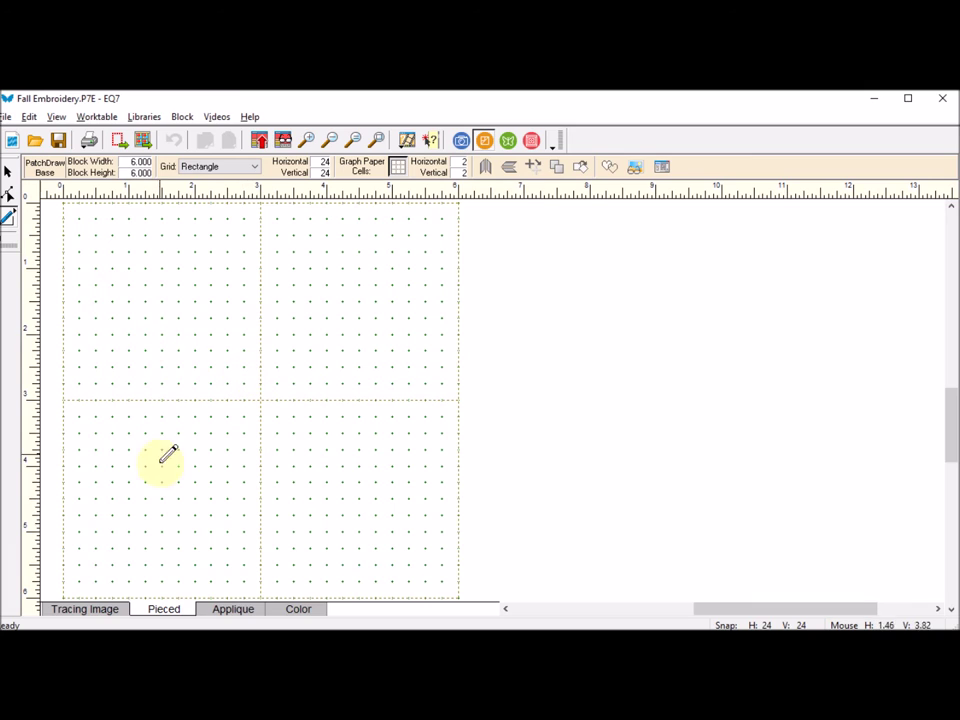
- Paste FALL onto the applique layer, shift it left and down, and add it to the Sketchbook
left_click(240, 612)
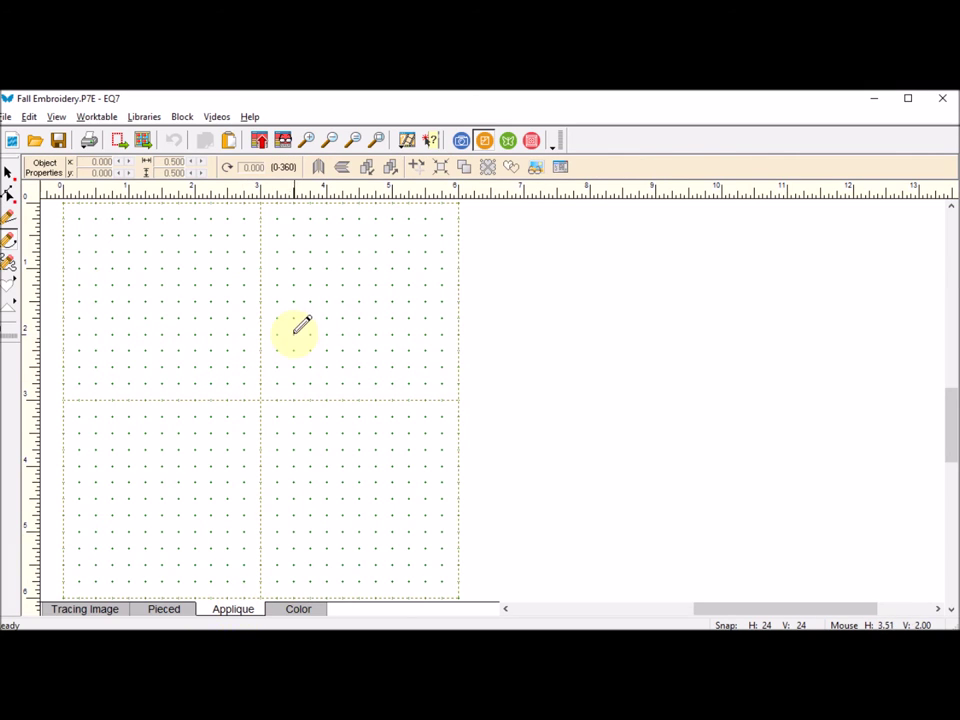
key("ctrl+v")
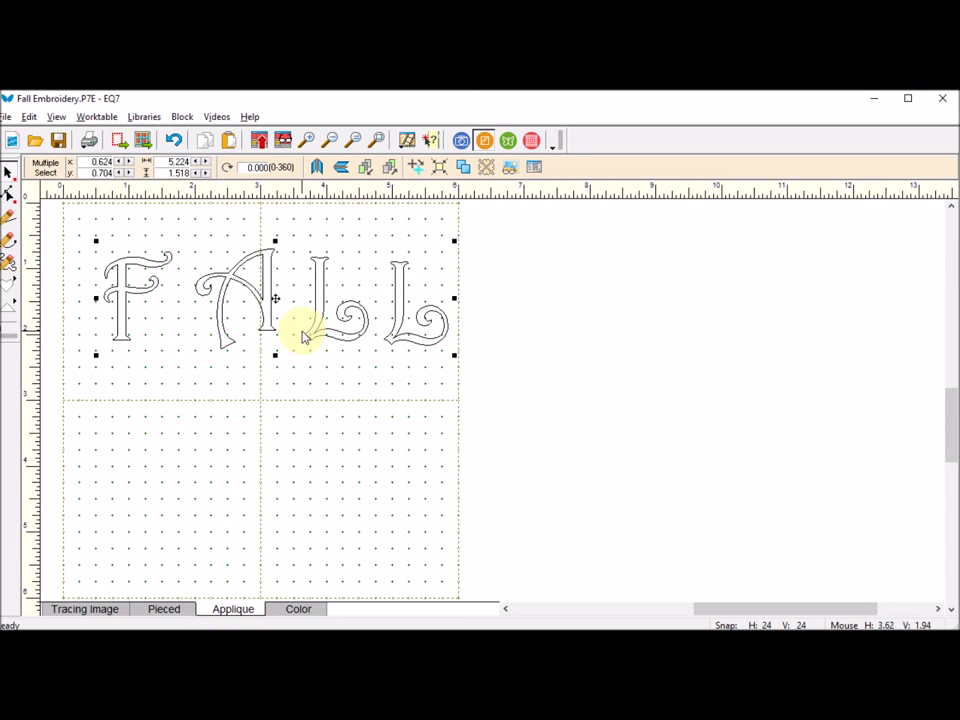
left_click_drag(273, 296, 253, 312)
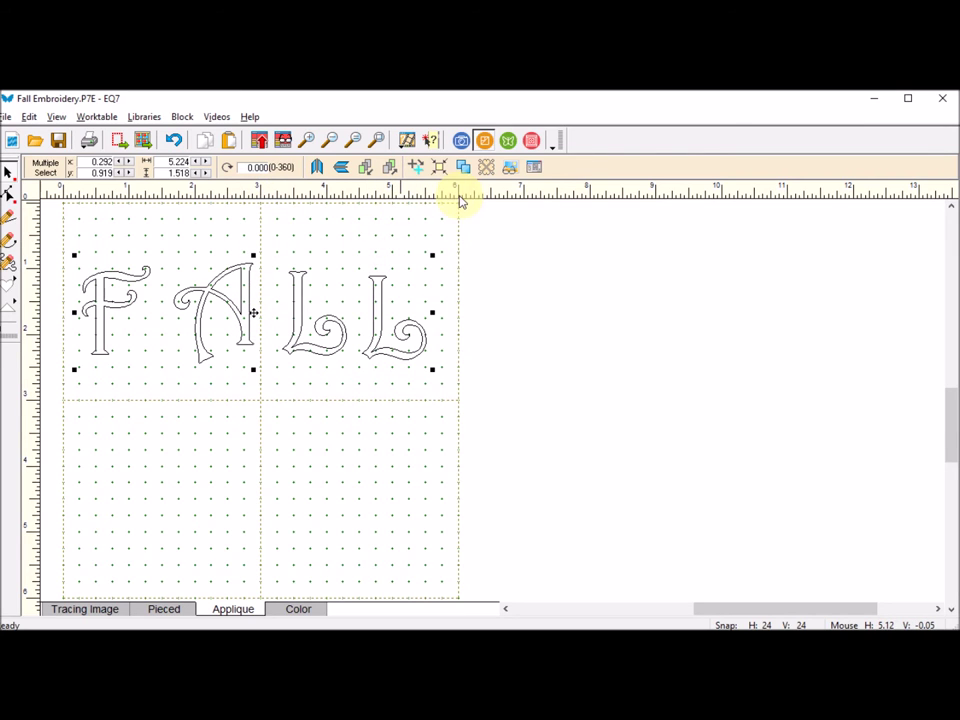
left_click(260, 142)
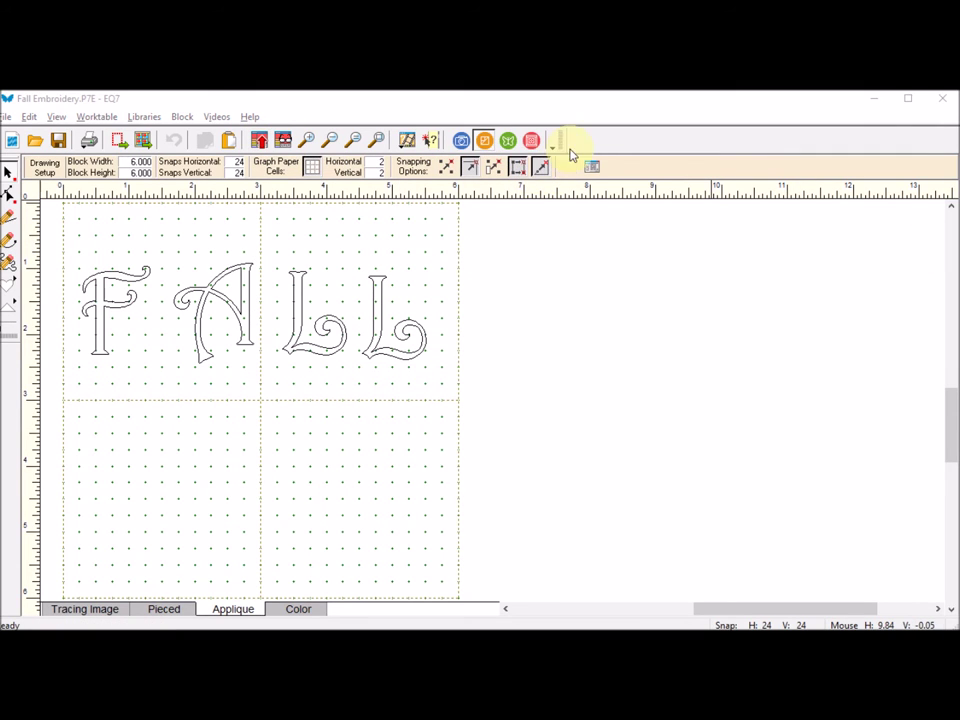
- Return to stitching and begin a new embroidery design, declining to save the FALL stitching
left_click(509, 142)
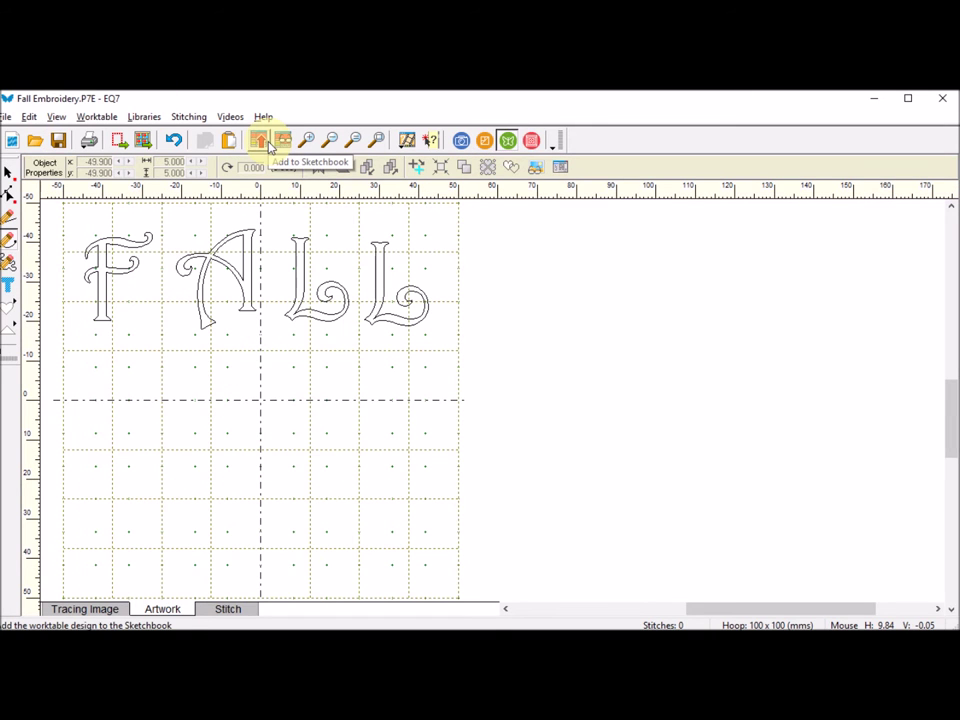
left_click(190, 117)
mouse_move(260, 134)
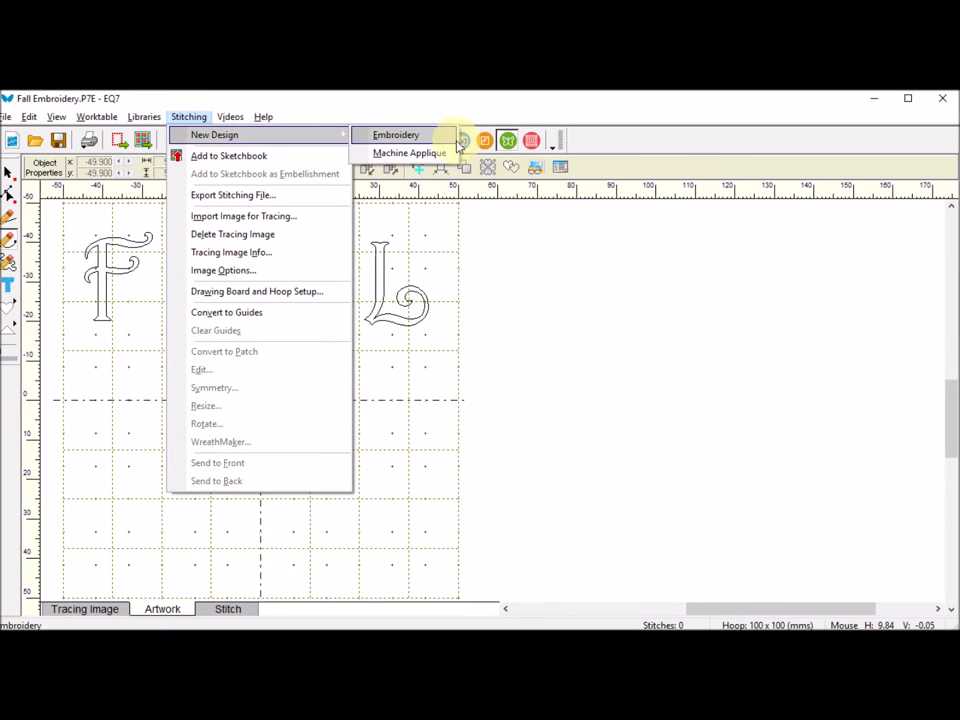
left_click(412, 137)
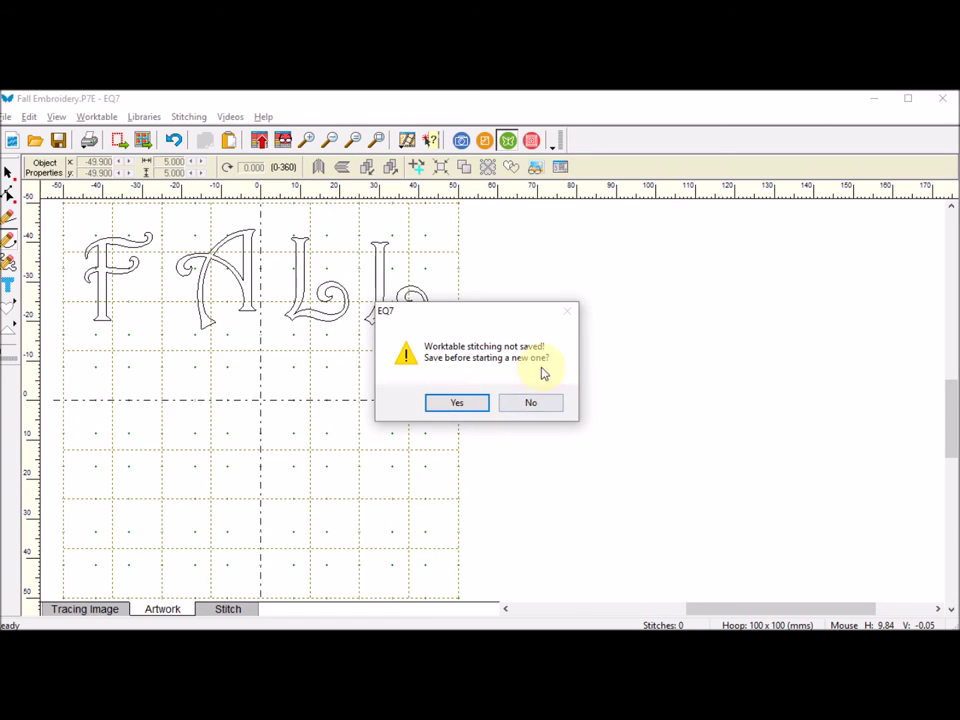
left_click(540, 404)
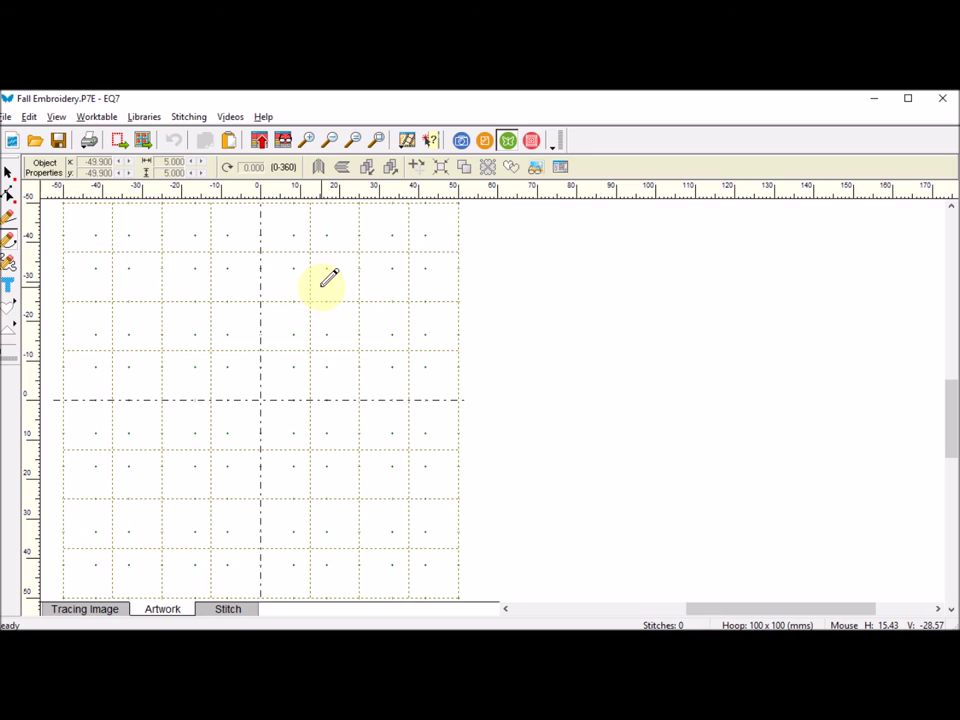
- Search the Block Library by notecard for 'leaf', returning at most 200 blocks
left_click(148, 118)
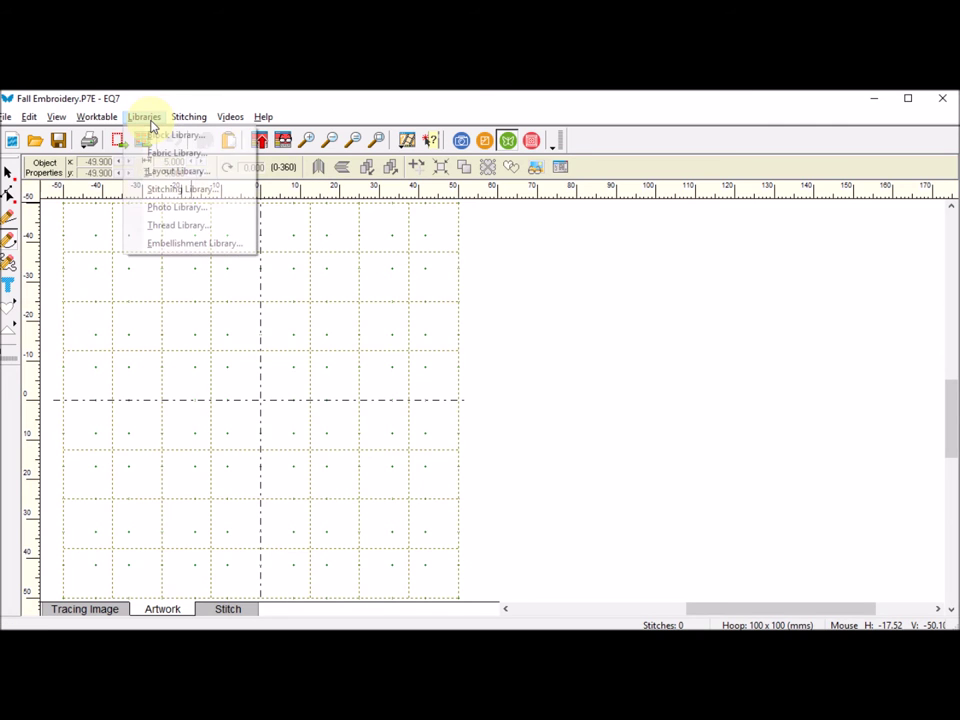
left_click(184, 138)
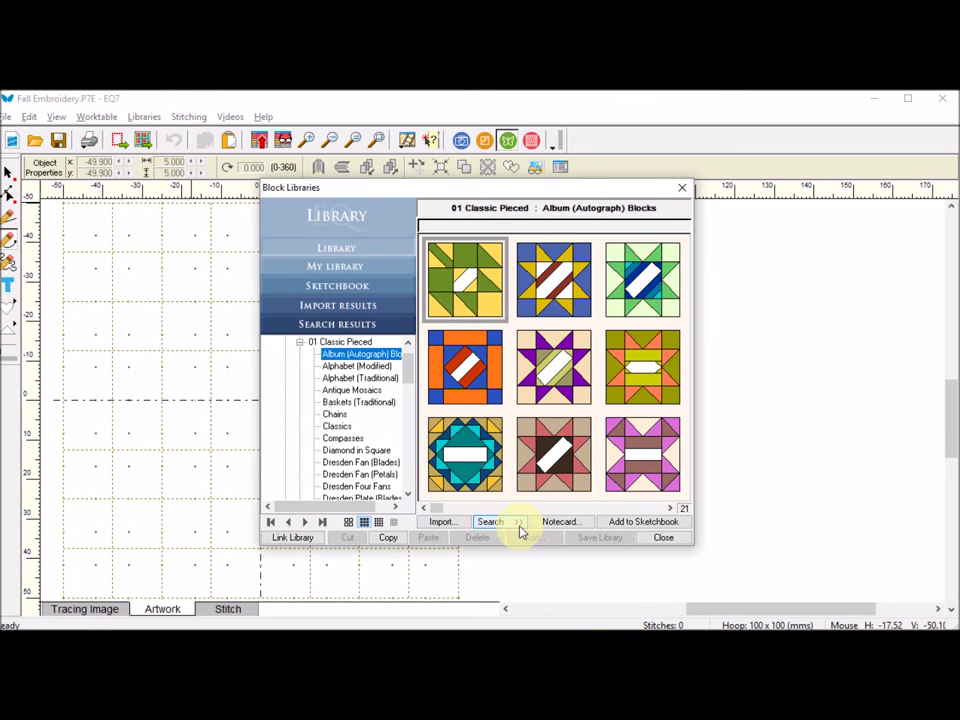
left_click(519, 525)
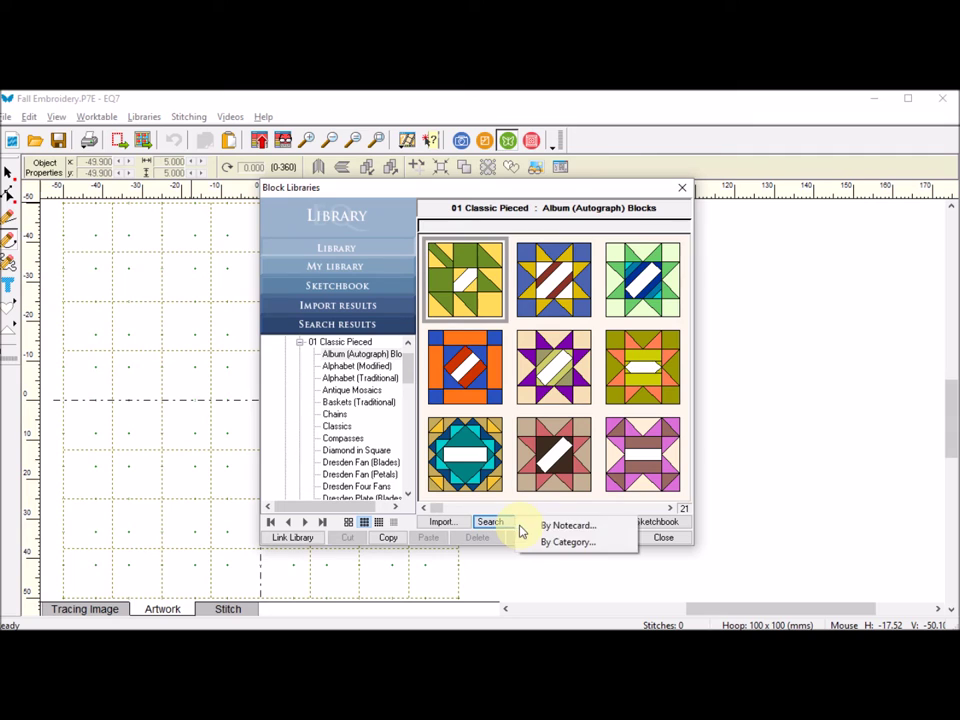
left_click(585, 525)
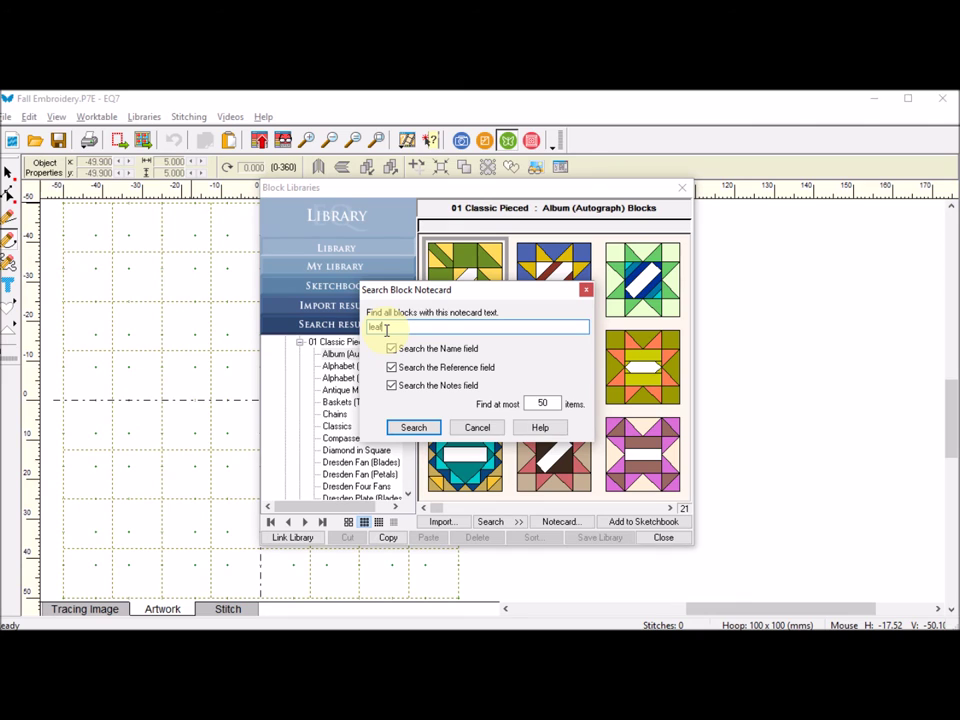
type("leaf")
left_click_drag(548, 403, 515, 408)
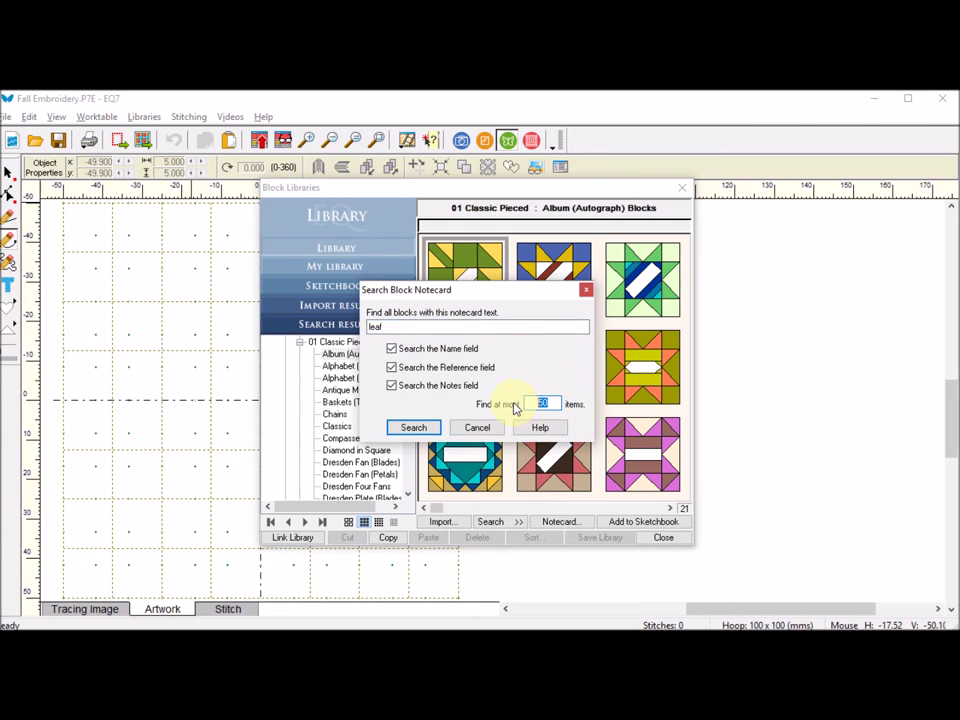
left_click(413, 427)
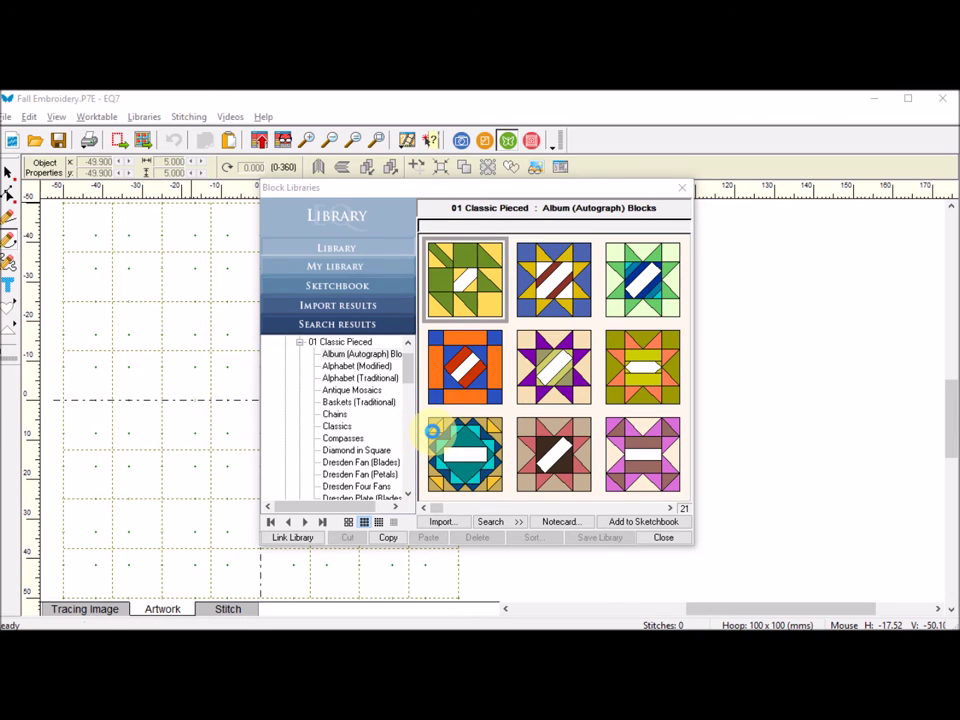
- Select the Folk Art Leaf from the leaf results and review its notecard
left_click(519, 408)
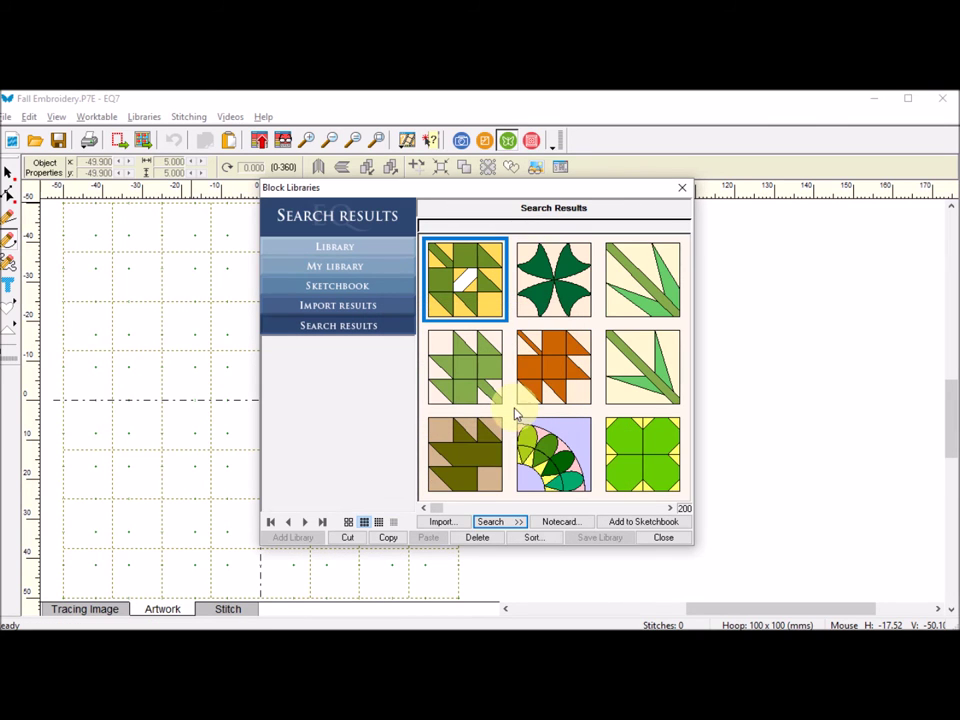
left_click_drag(435, 510, 465, 512)
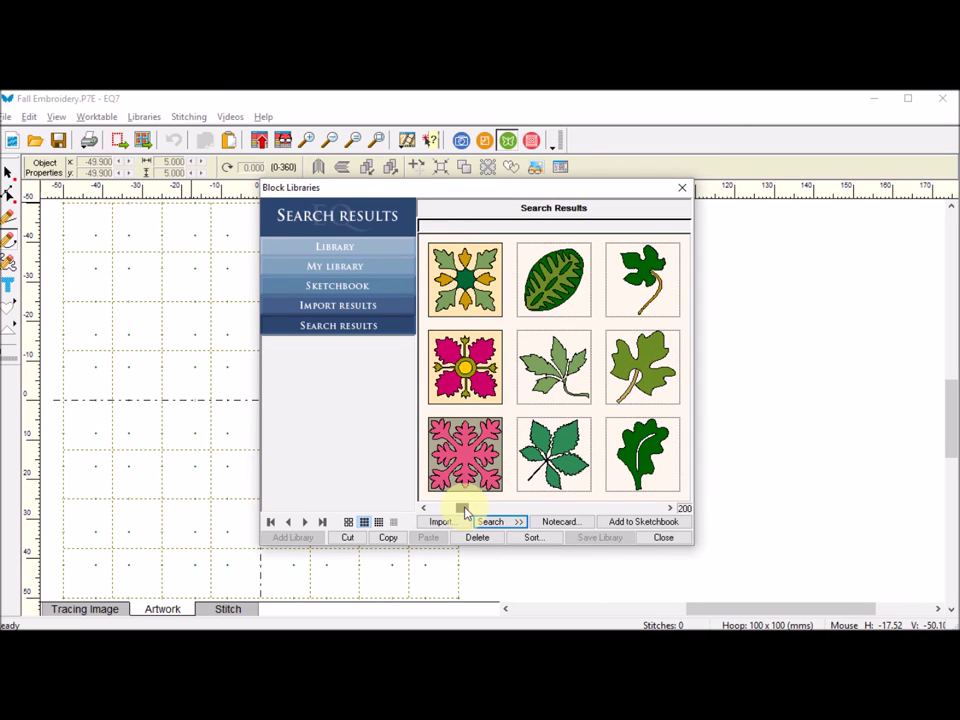
left_click(646, 463)
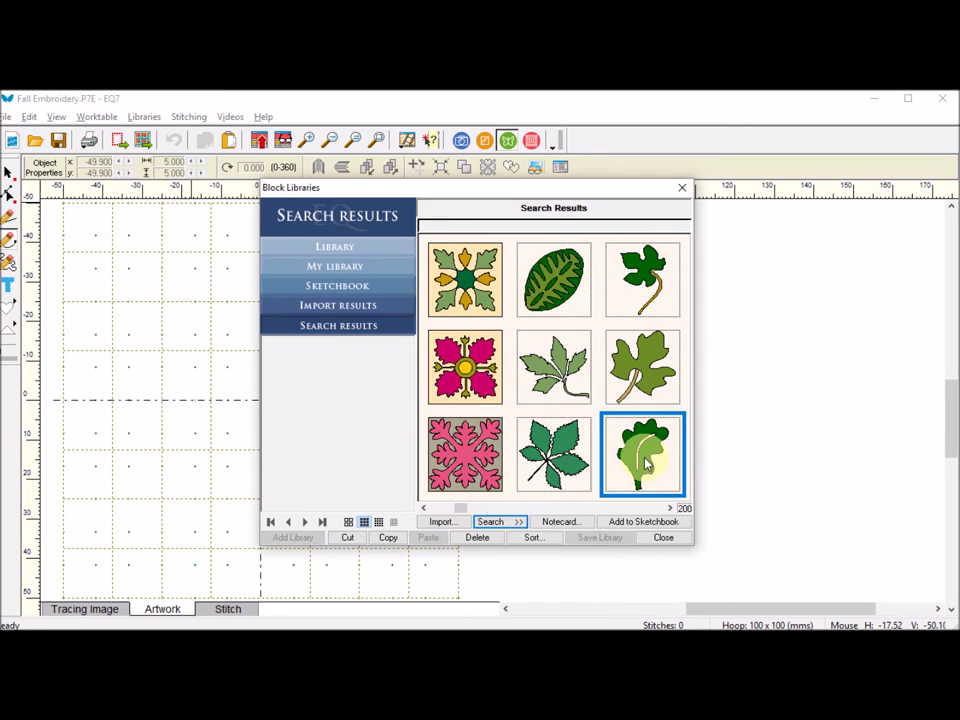
left_click(555, 525)
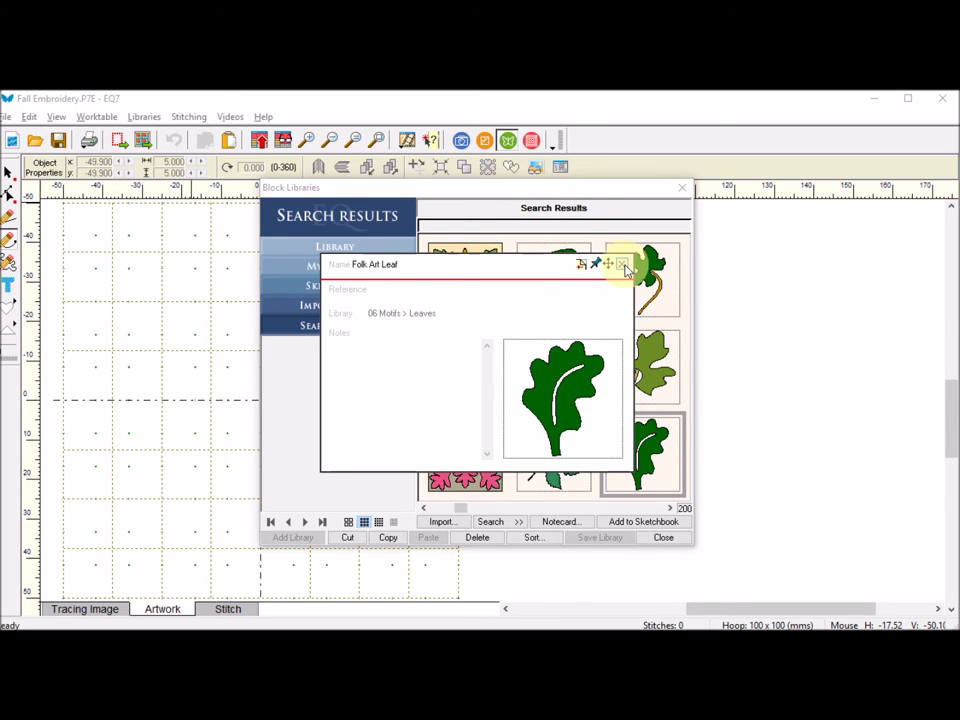
left_click(622, 265)
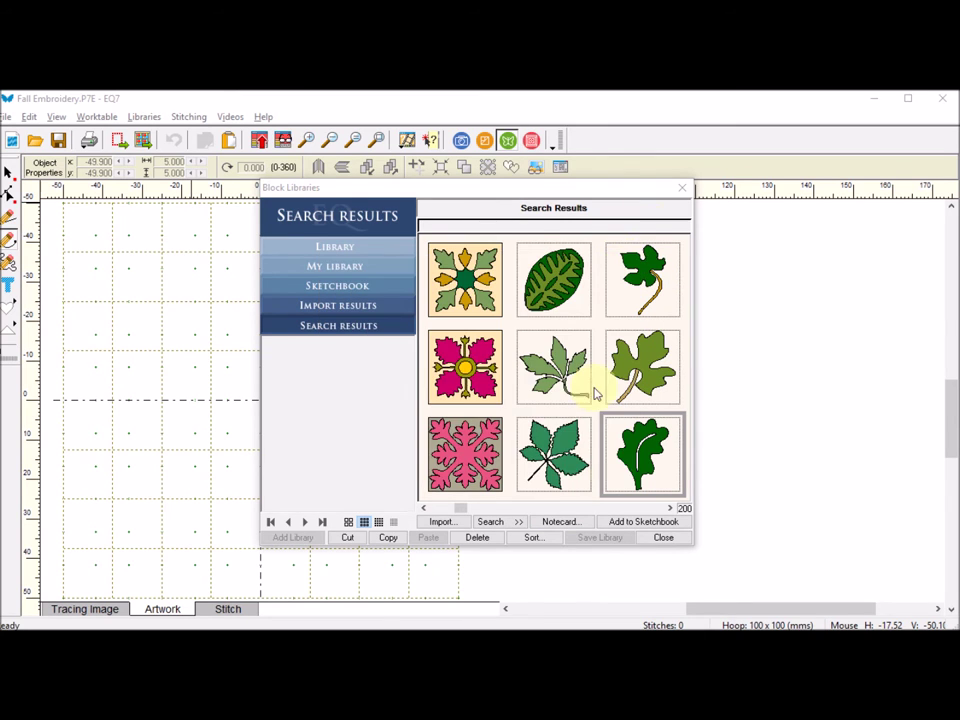
- Add Folk Art Leaf to the Sketchbook, acknowledge the duplicate message, and close the library
left_click(636, 524)
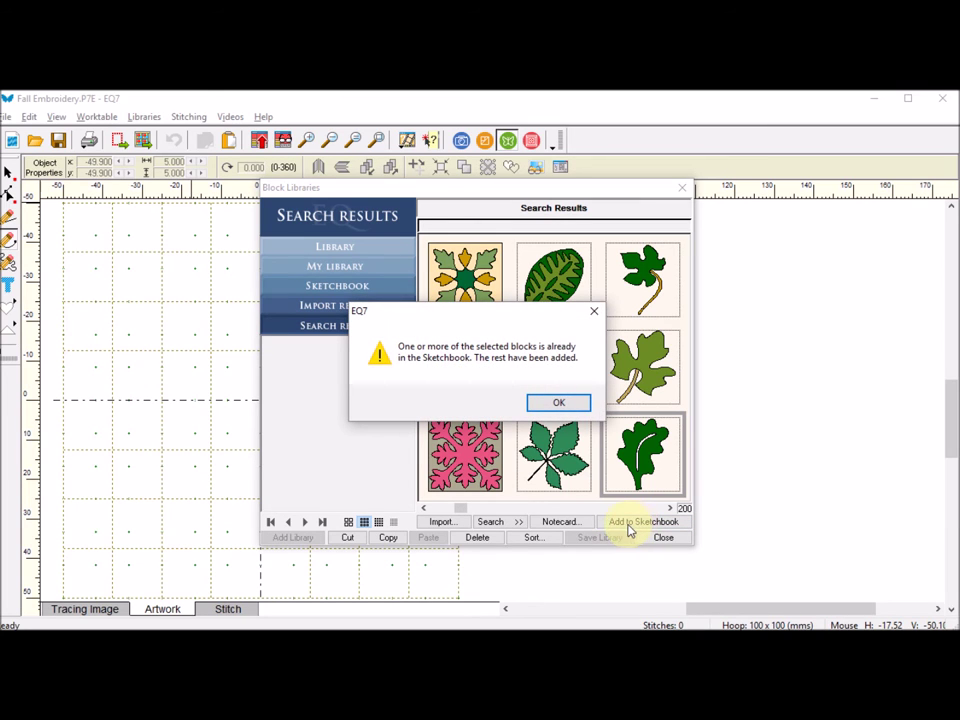
left_click(558, 405)
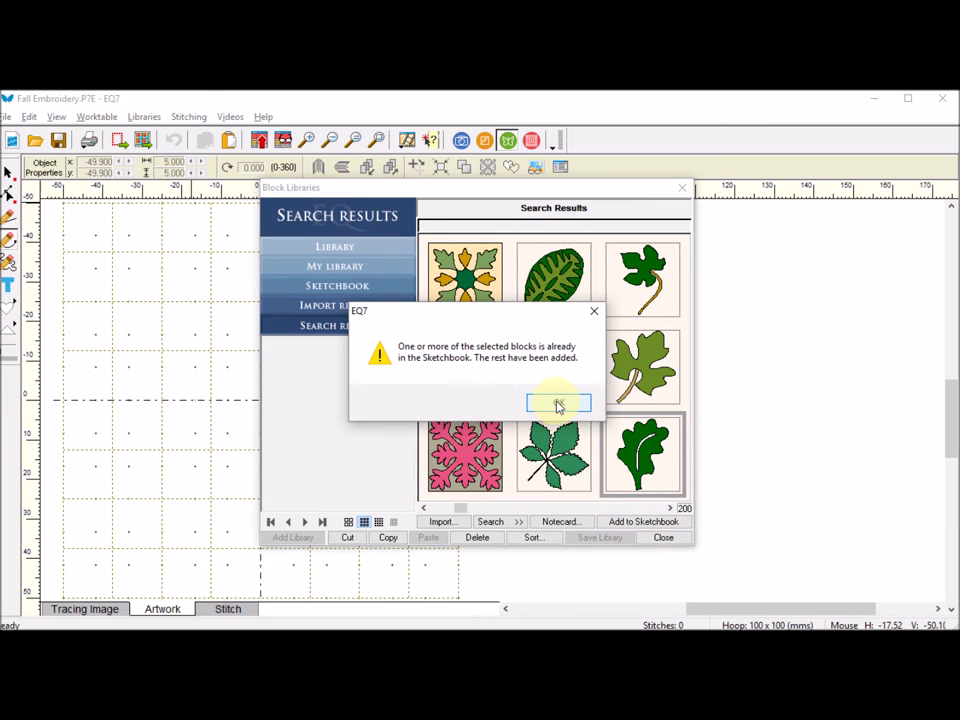
left_click(666, 541)
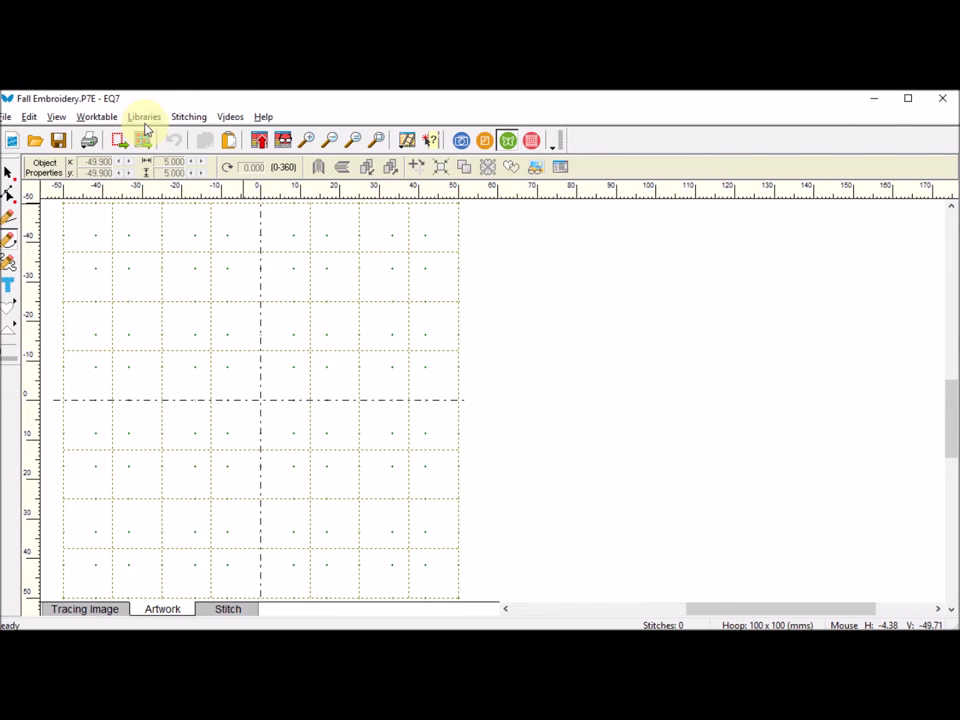
- Edit the Folk Art Leaf from the Sketchbook's Blocks > Motifs tab
left_click(282, 142)
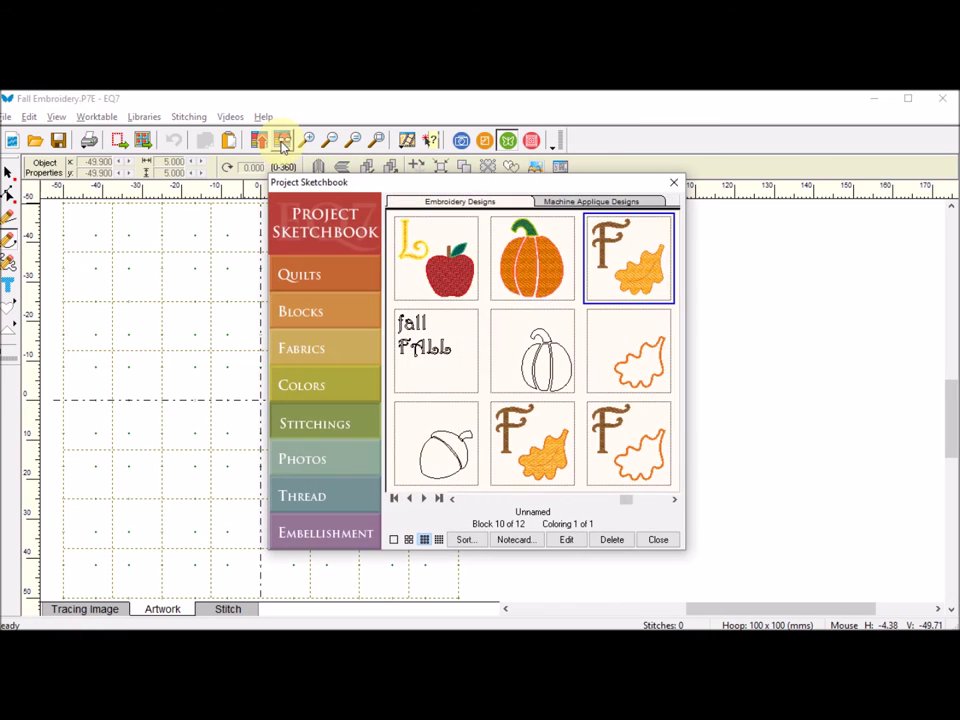
left_click(310, 314)
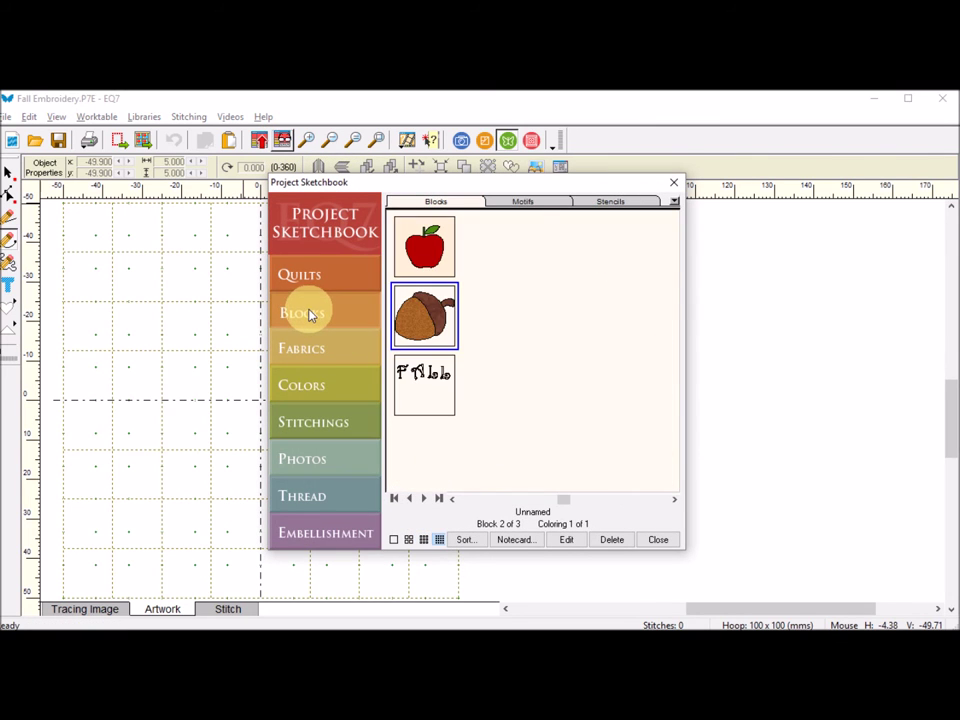
left_click(524, 205)
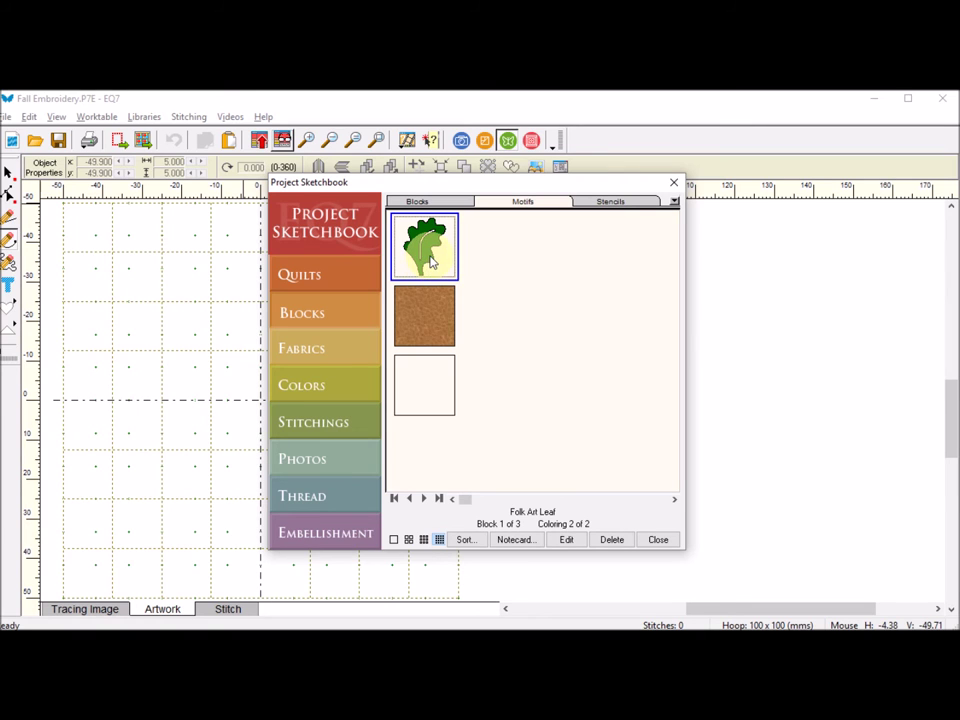
left_click(569, 541)
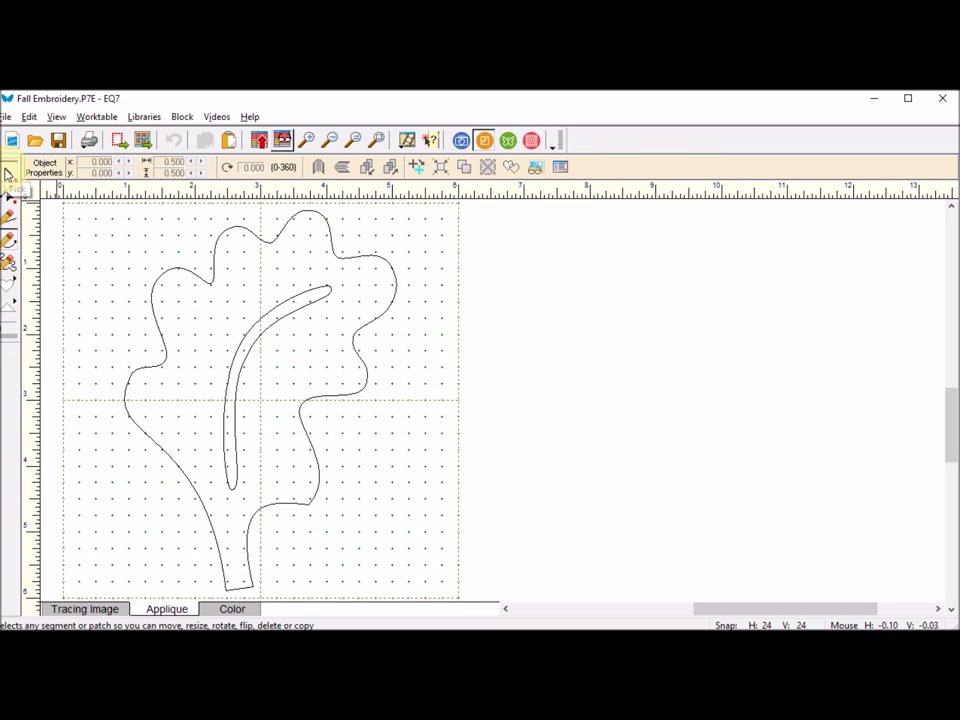
- Select and copy the whole Folk Art Leaf outline, then go to the empty 100 x 100 mm stitching hoop
left_click(354, 349)
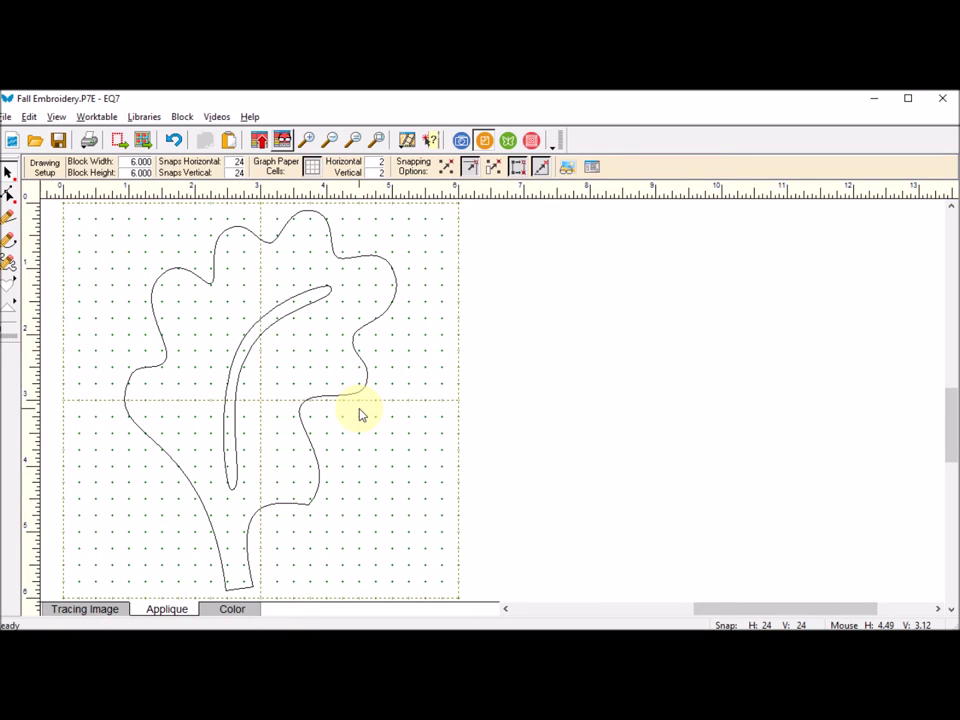
key("ctrl+a")
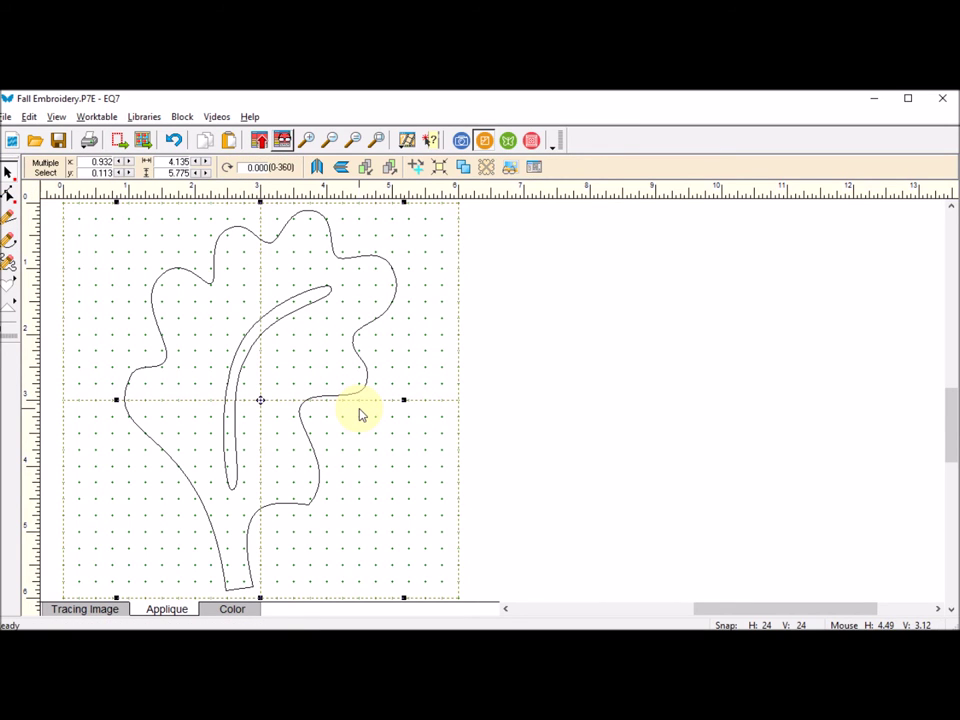
left_click(507, 141)
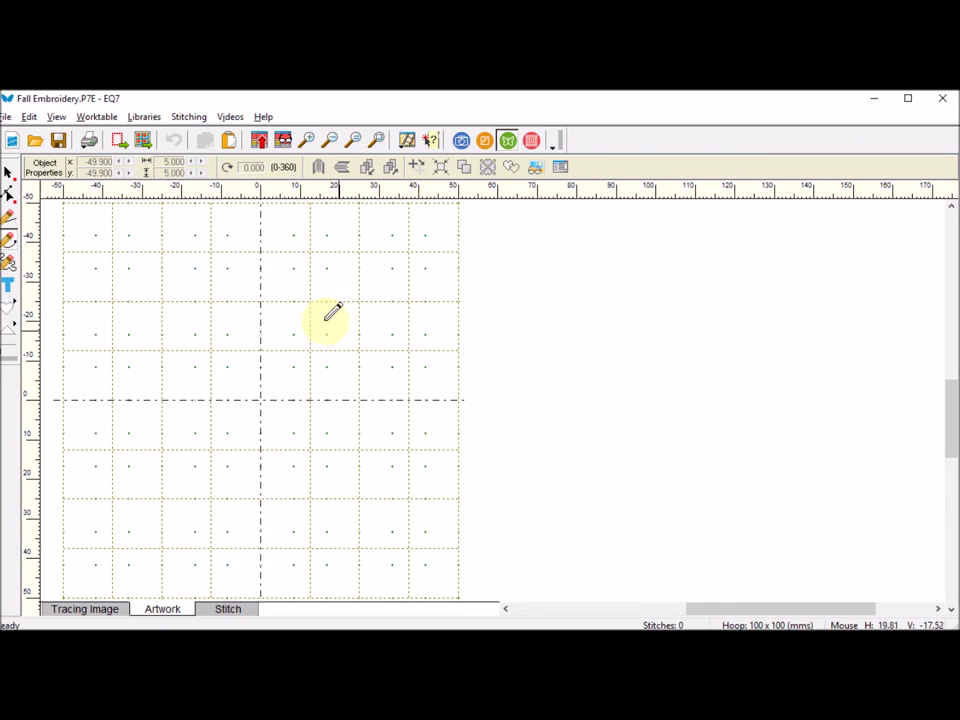
- Paste the leaf into the hoop, move it up-left, and resize it to 70% both ways
left_click(228, 141)
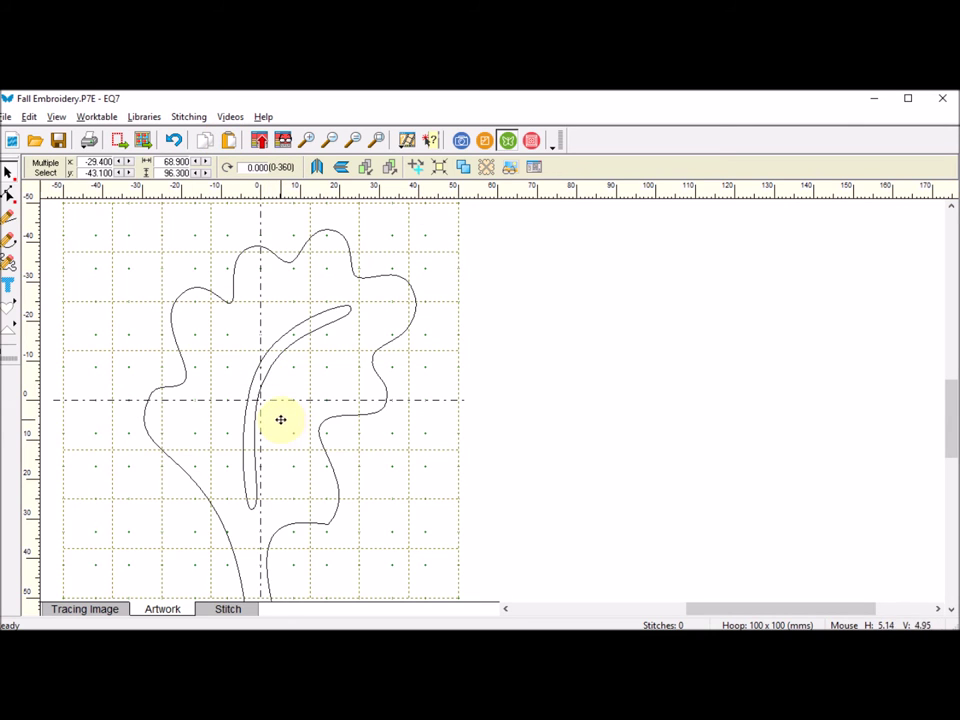
left_click_drag(280, 420, 239, 391)
right_click(239, 391)
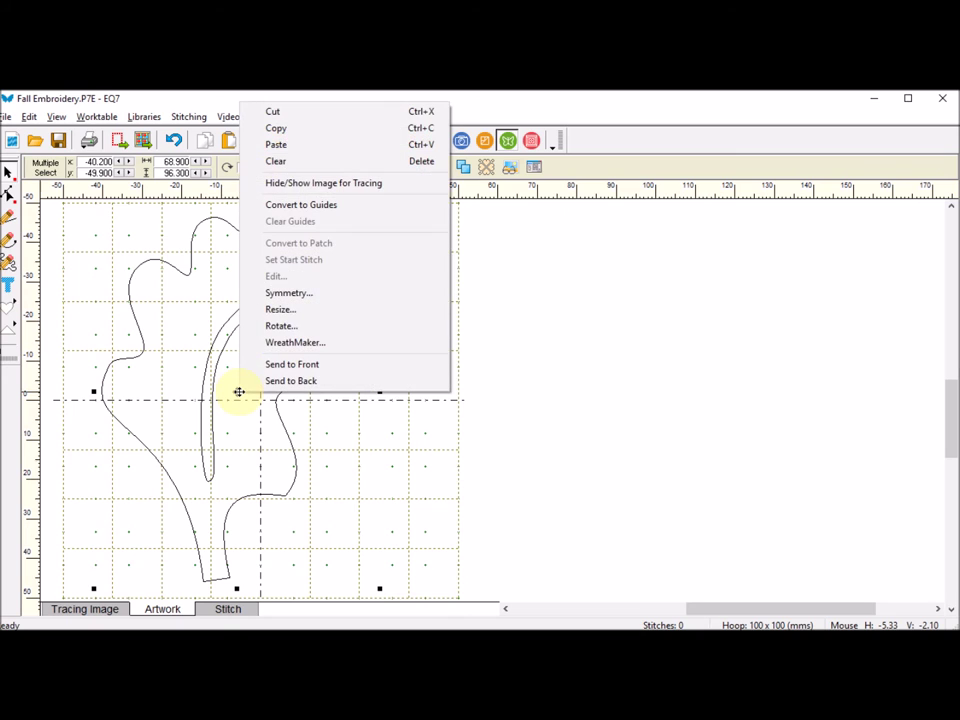
left_click(289, 312)
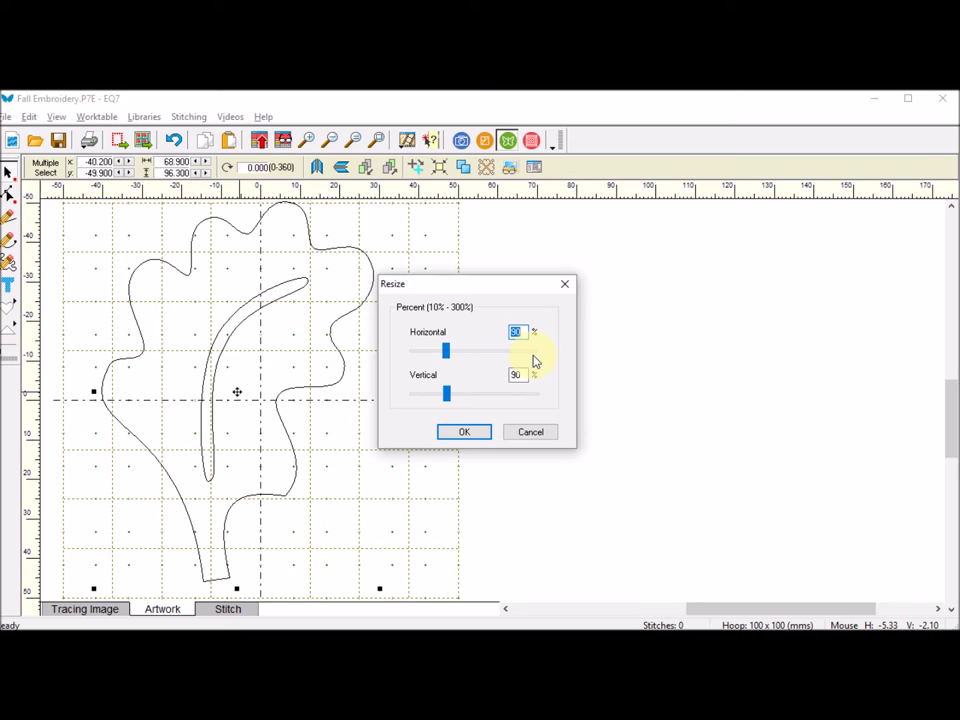
type("7")
key("Tab")
type("7")
left_click(463, 434)
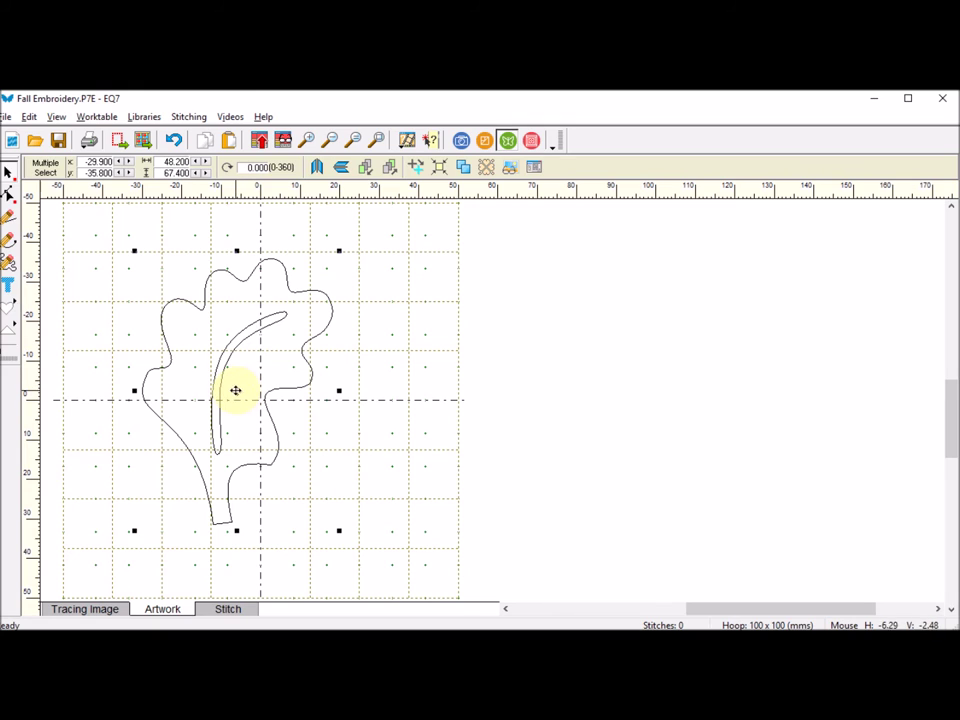
- Rotate the leaf so it tilts with its stem toward the upper right, then deselect it
left_click(236, 391)
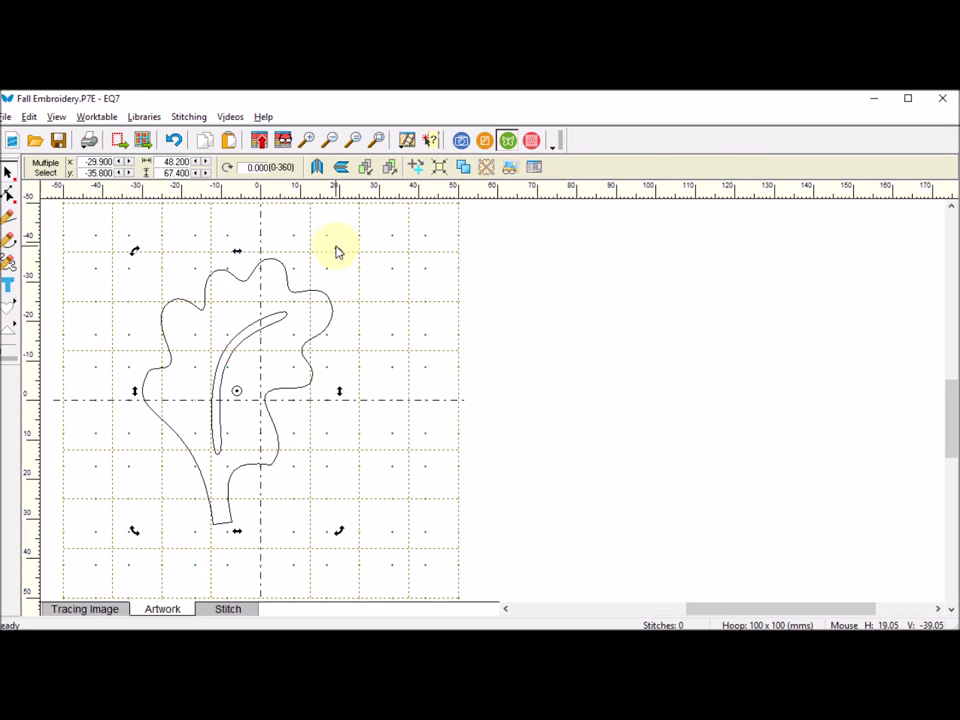
left_click_drag(336, 250, 214, 392)
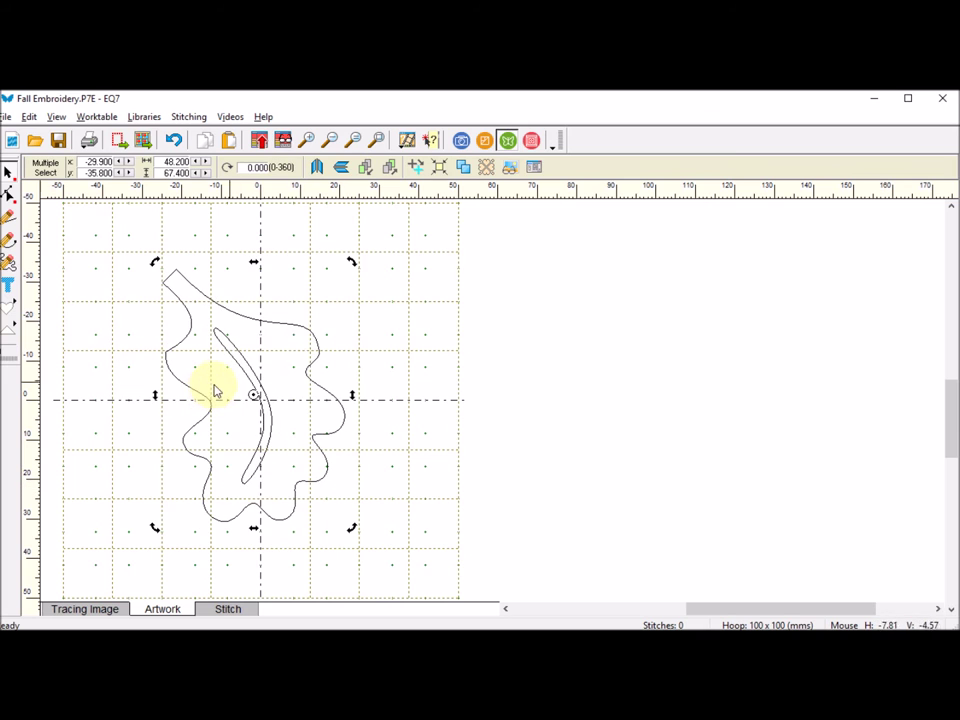
left_click_drag(350, 262, 365, 335)
left_click_drag(341, 240, 369, 366)
left_click(536, 312)
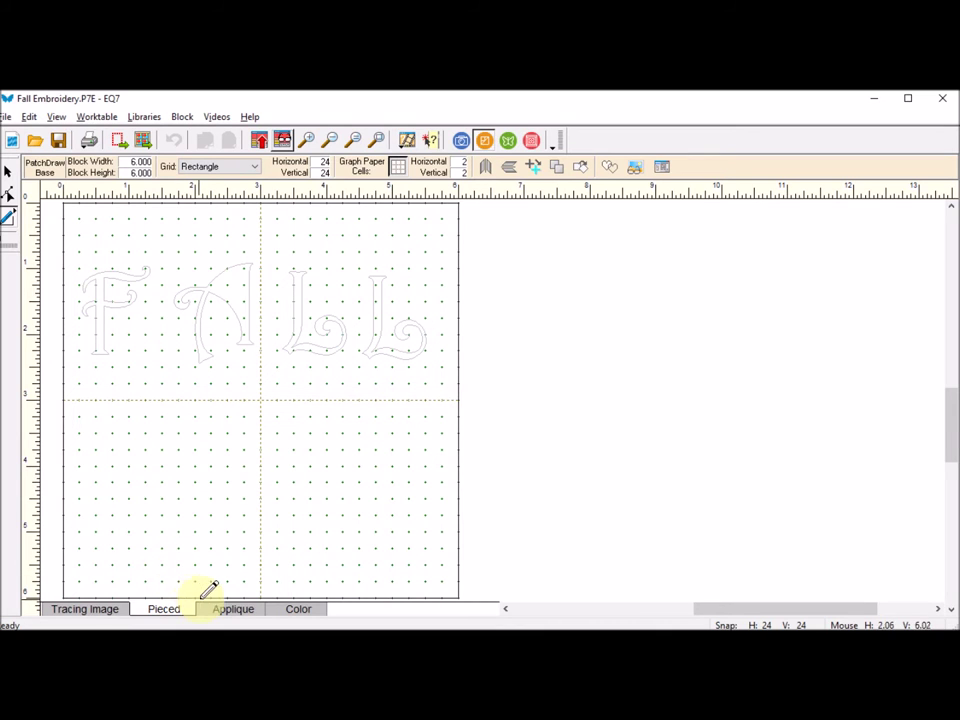
- Show the FALL block's Applique layer and select its letter F
left_click(233, 612)
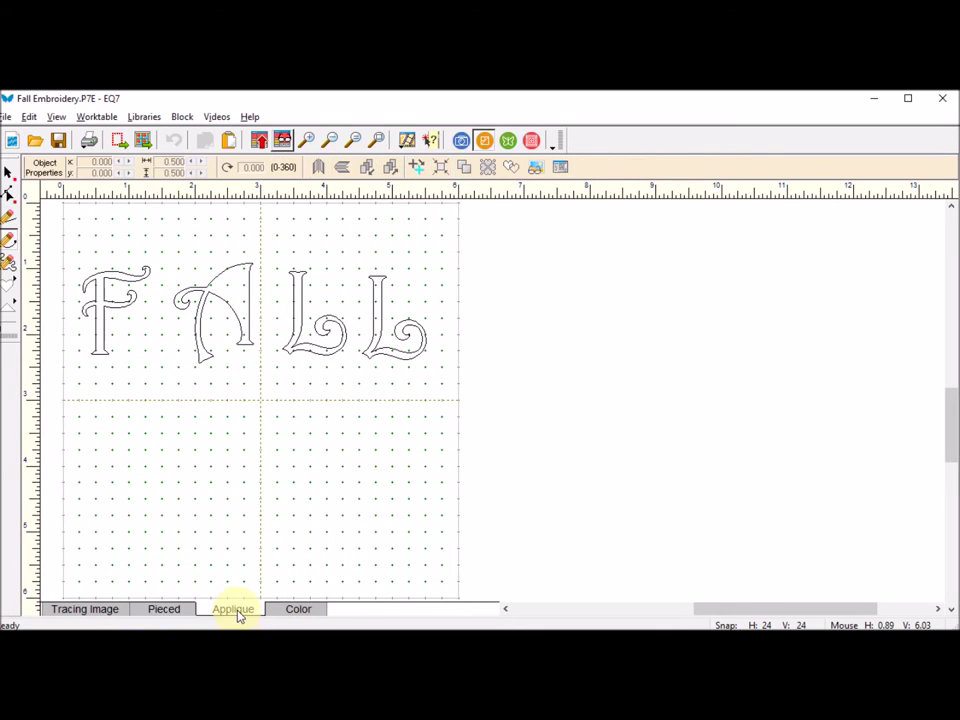
left_click(120, 312)
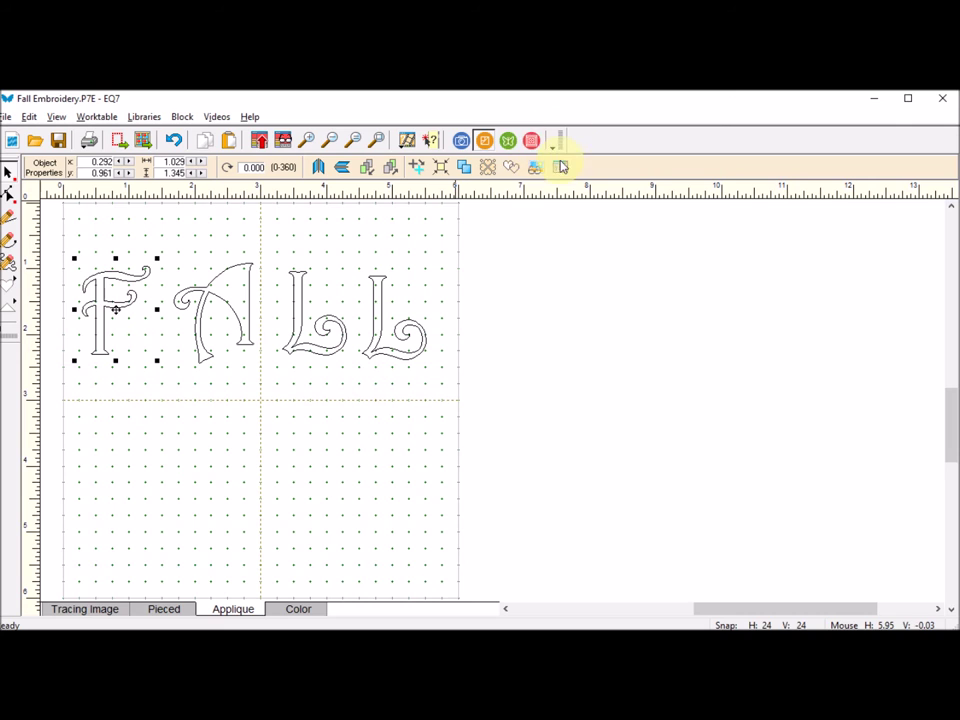
- Paste the letter F into the hoop, enlarge it to 250% both ways, and shift it above the leaf
left_click(509, 146)
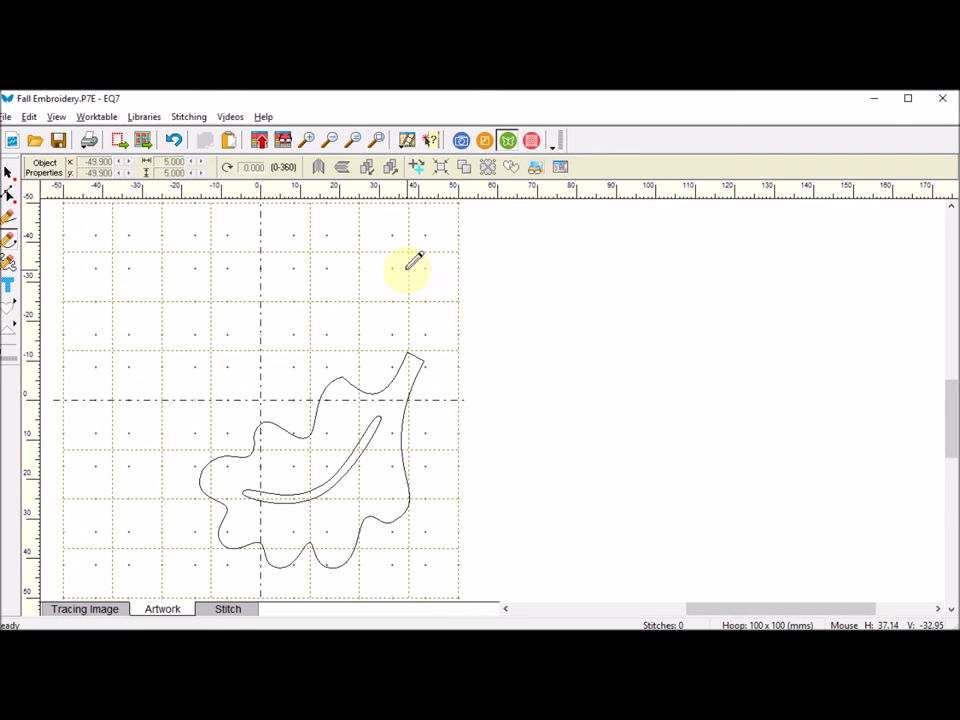
left_click(229, 140)
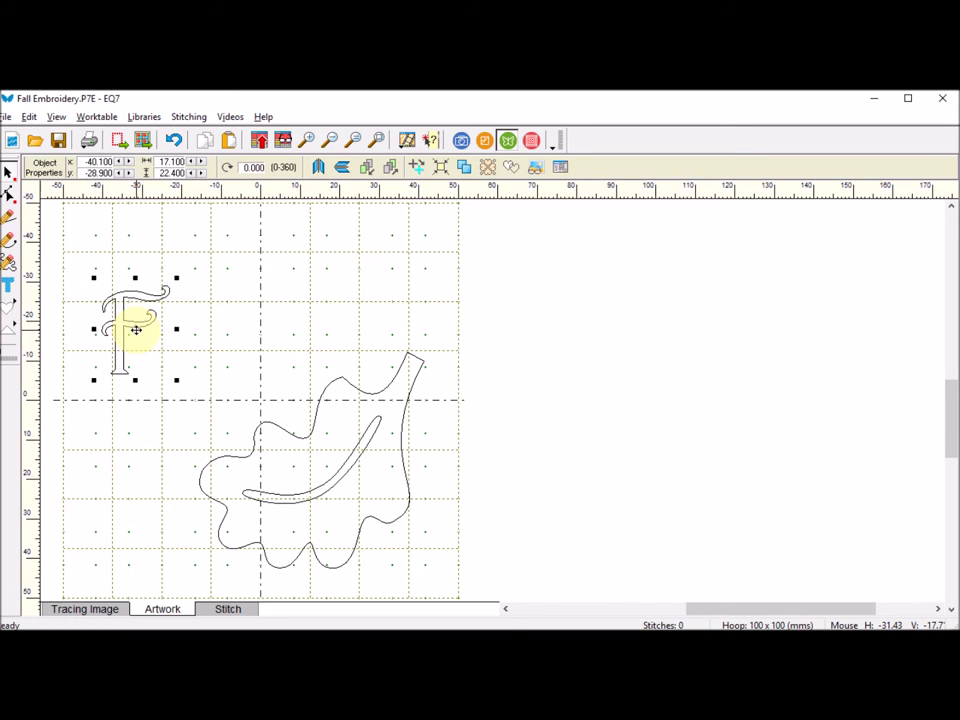
right_click(135, 330)
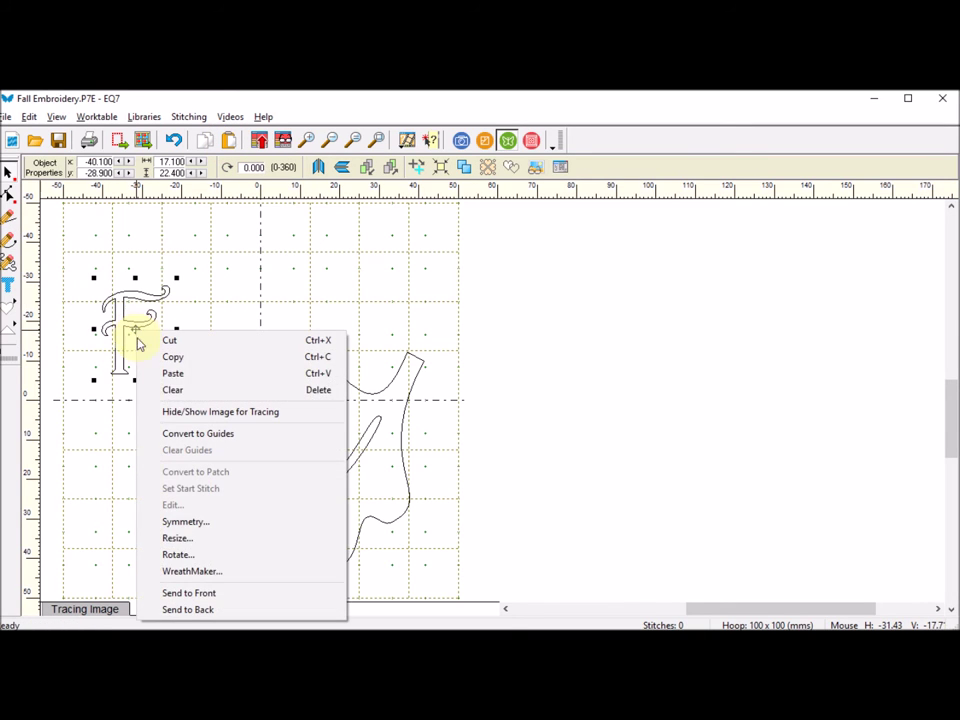
left_click(180, 539)
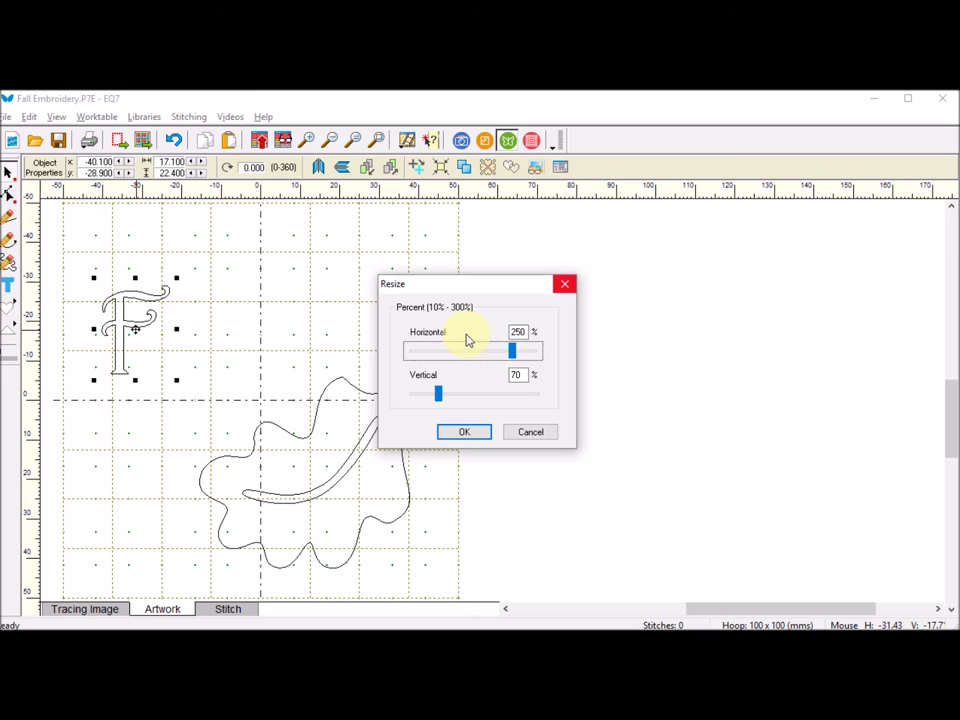
key("Tab")
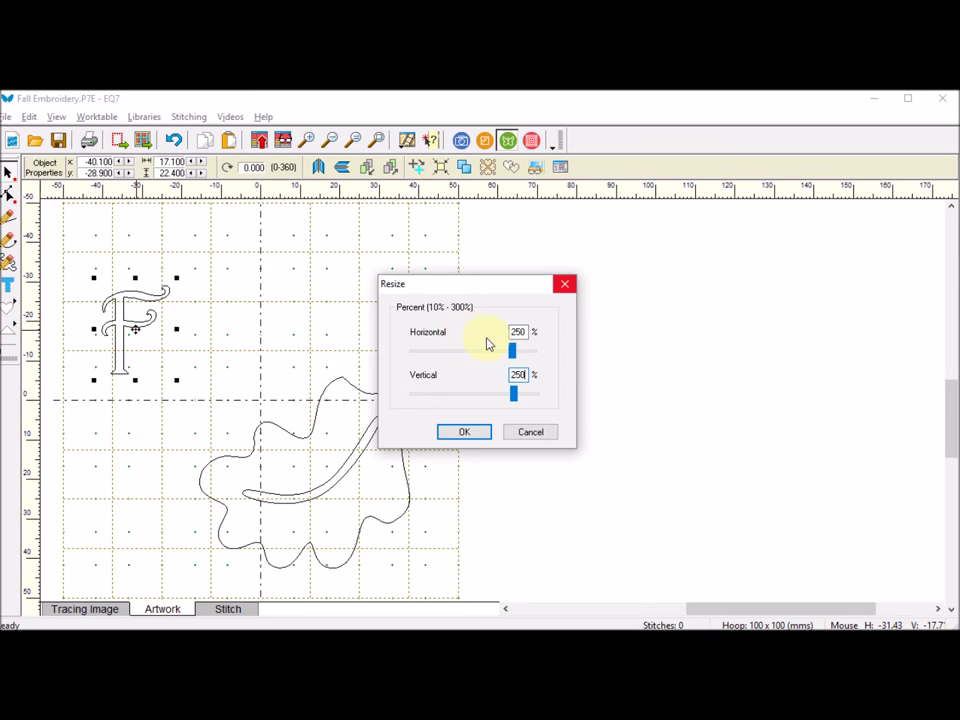
left_click(466, 433)
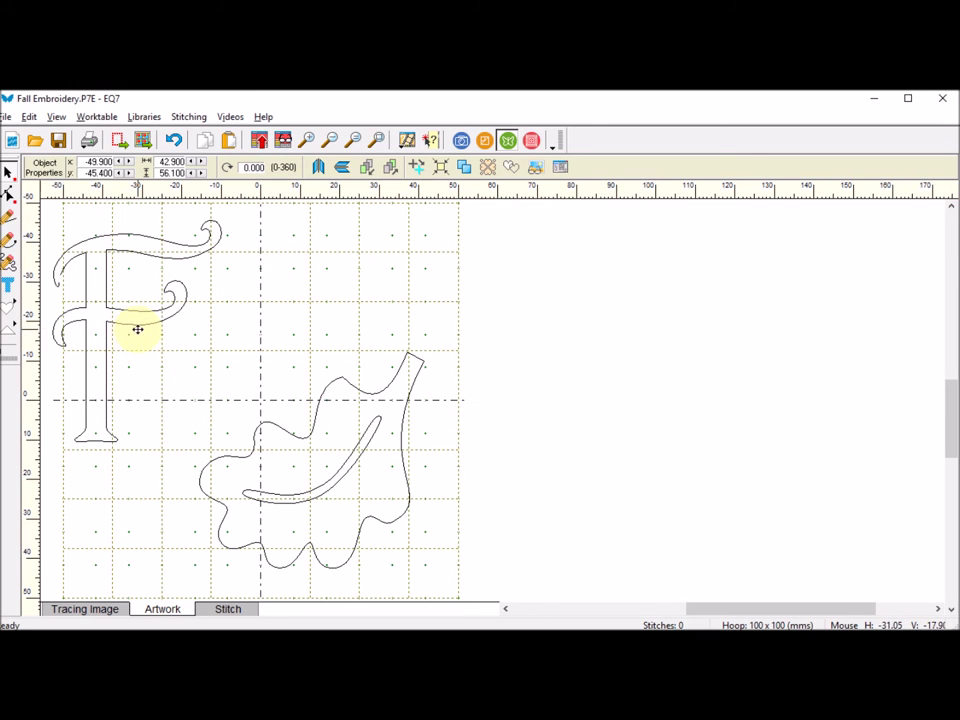
left_click_drag(137, 329, 175, 329)
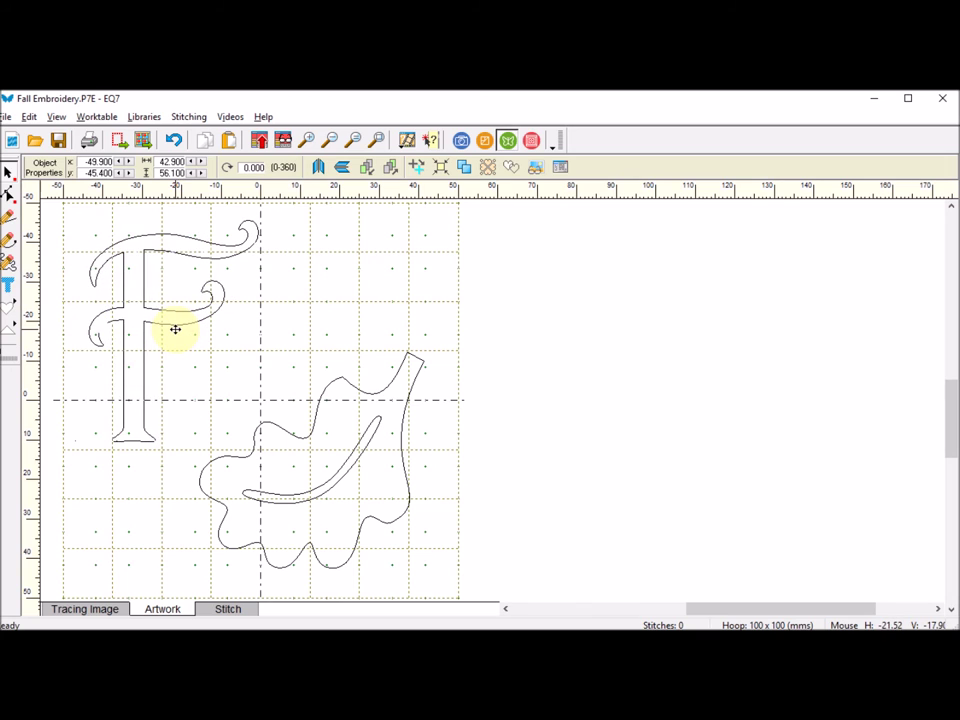
- Preview the F-and-leaf design as 9,686 stitches, then return to the outline artwork
left_click(230, 611)
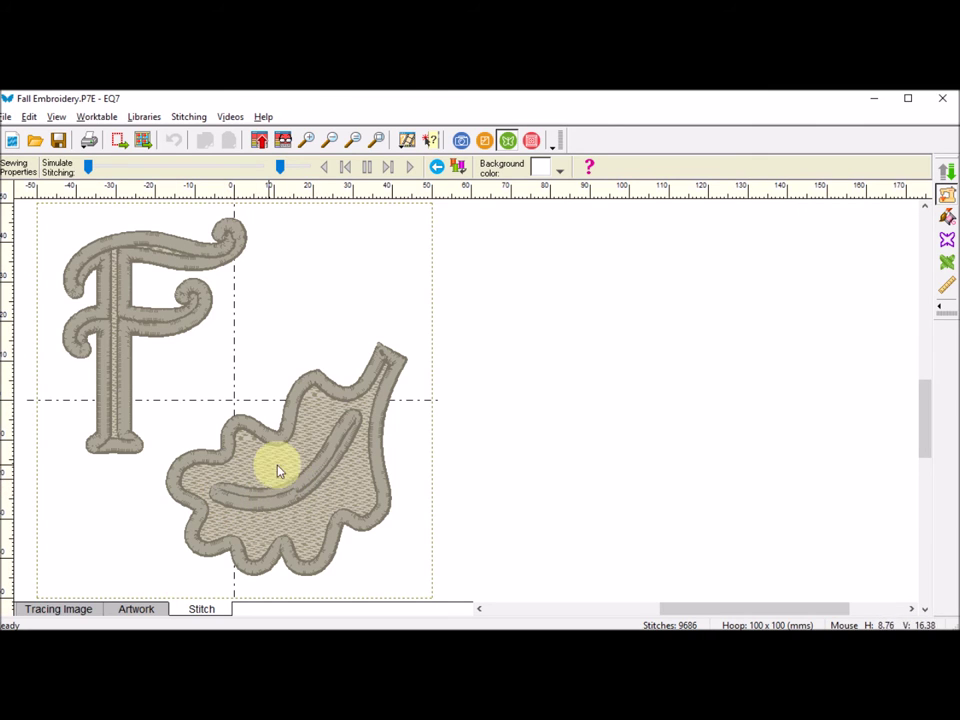
left_click(146, 612)
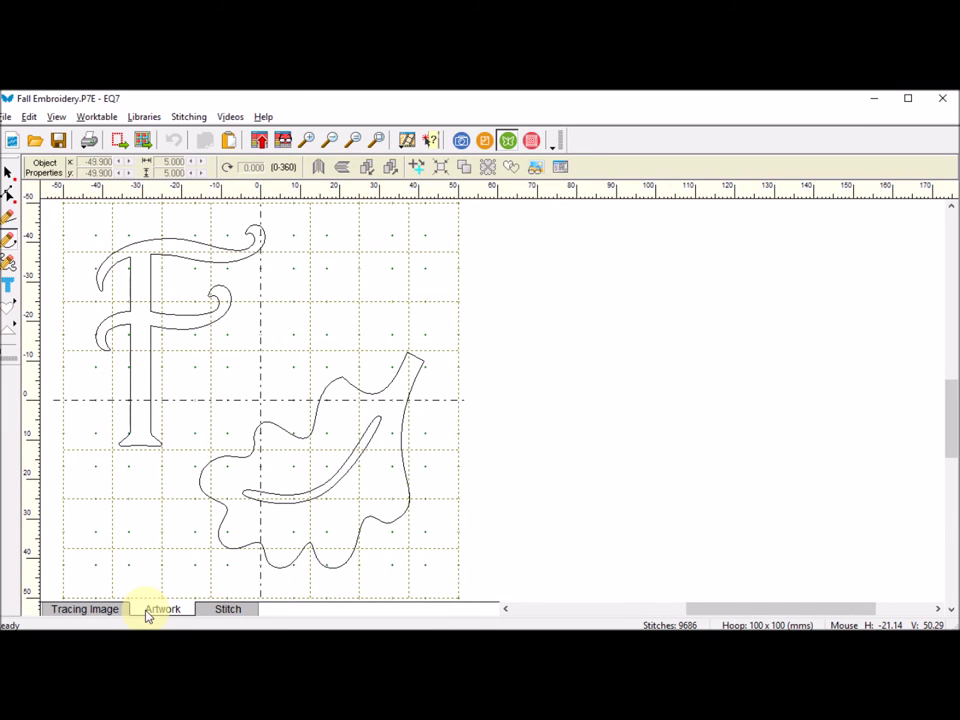
- Draw a new smooth Bezier vein across the leaf from lower left toward the stem
left_click(8, 244)
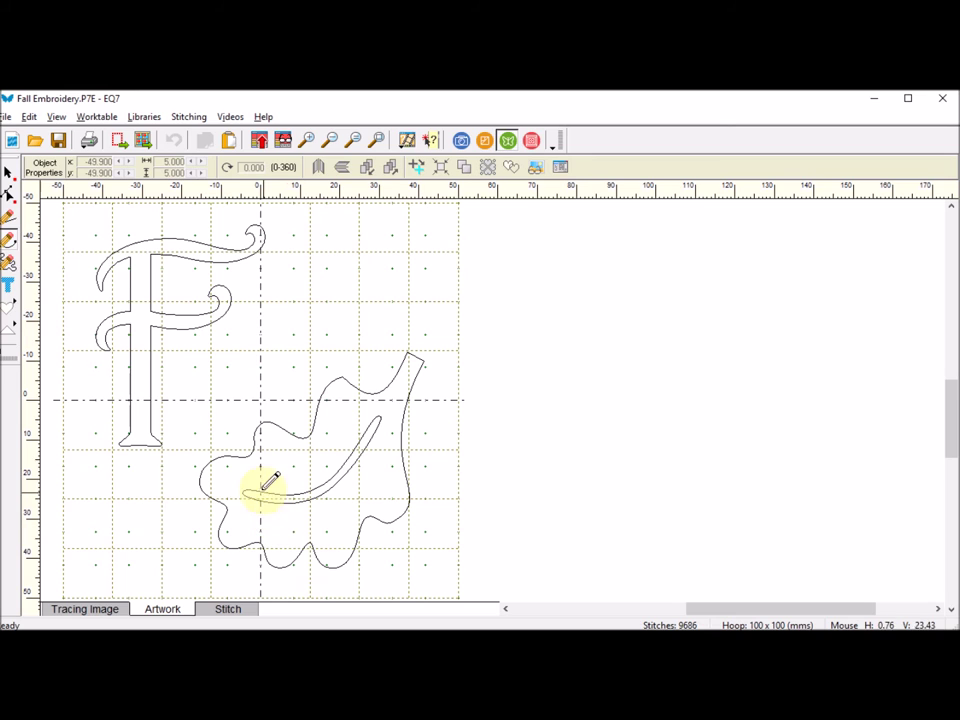
mouse_move(252, 482)
left_mouse_down()
mouse_move(272, 488)
mouse_move(340, 462)
mouse_move(385, 425)
mouse_move(381, 411)
left_mouse_up()
key("Escape")
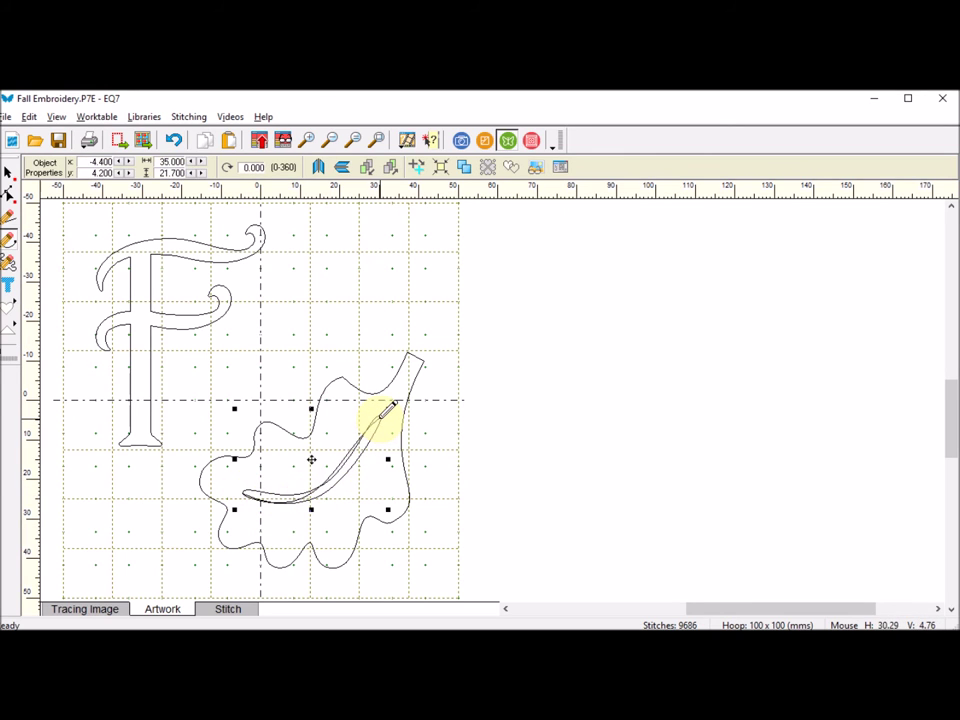
left_click(314, 464)
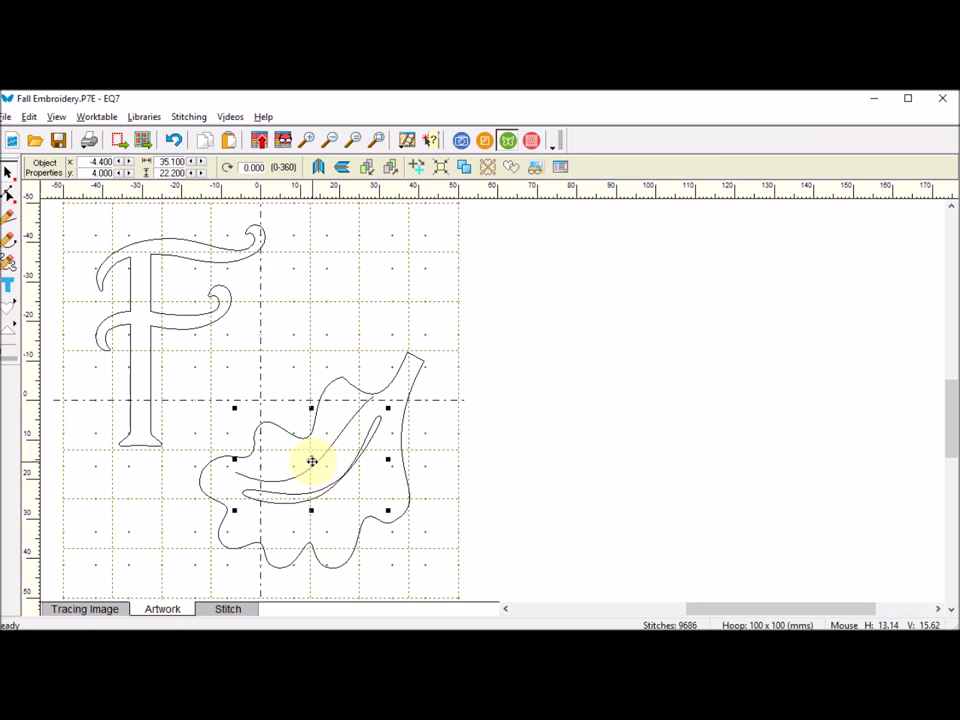
left_click(377, 475)
mouse_move(317, 448)
left_mouse_down()
mouse_move(311, 427)
mouse_move(321, 463)
mouse_move(315, 456)
left_mouse_up()
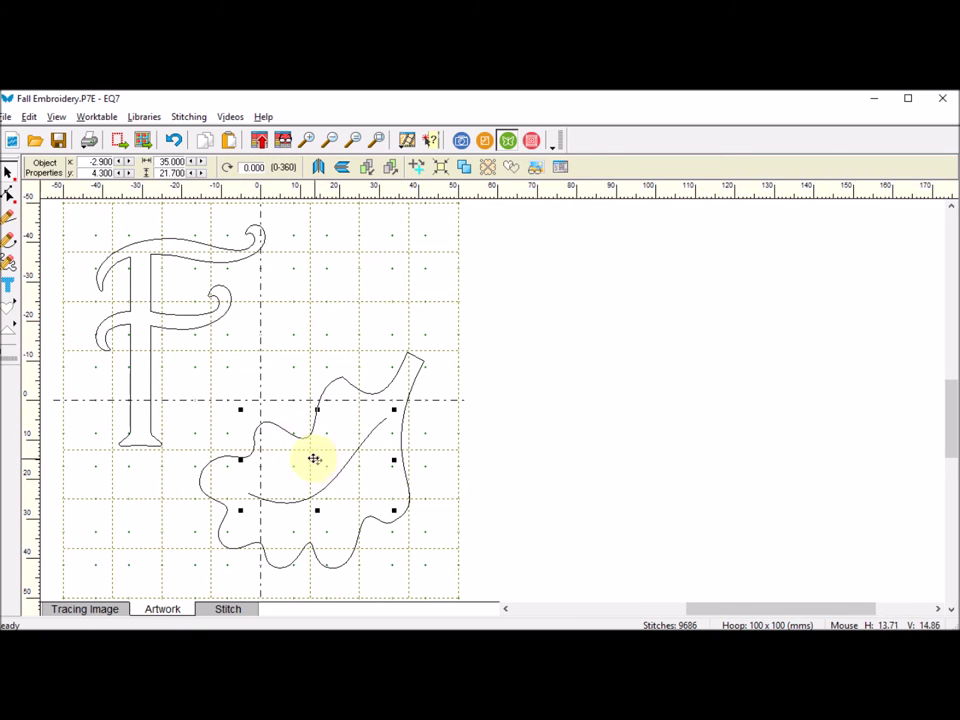
- Refine the vein's nodes and nudge it slightly down and right within the leaf
left_click(8, 193)
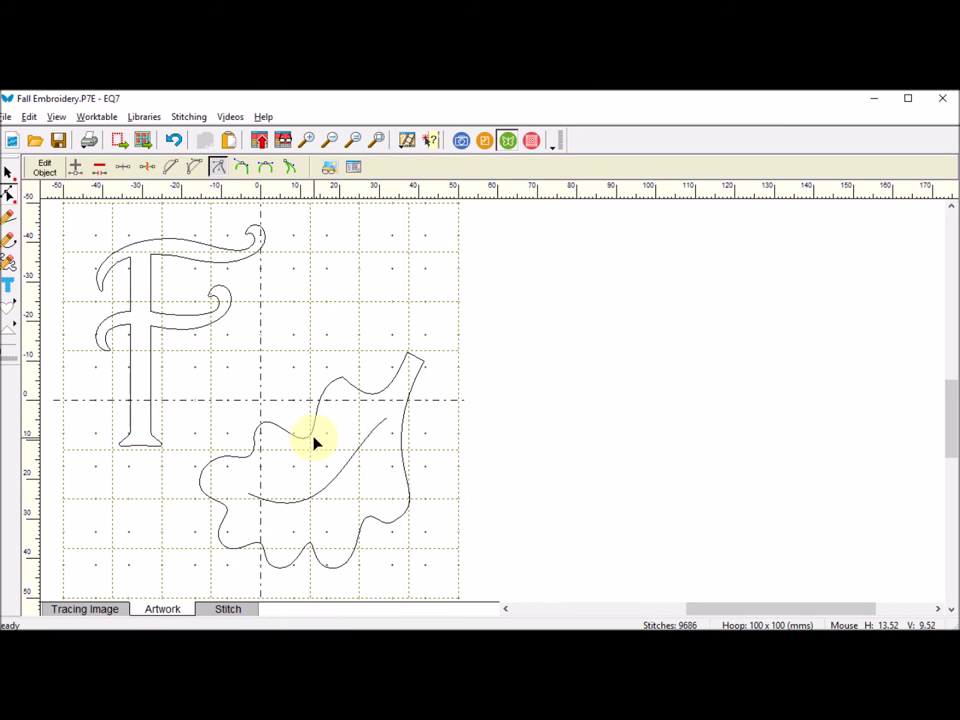
left_click(342, 474)
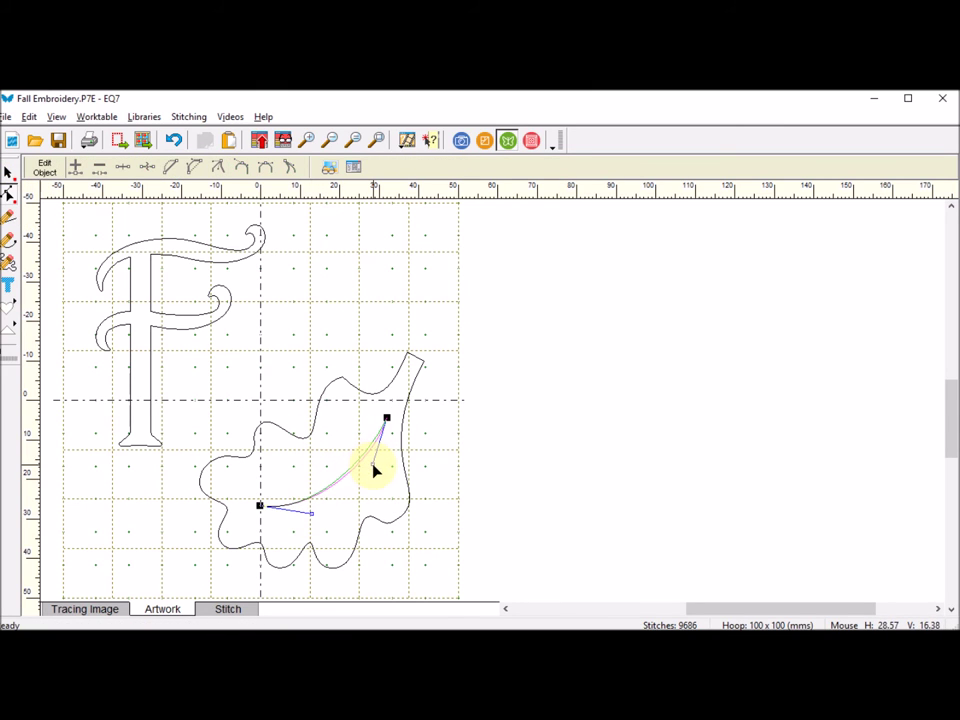
left_click(441, 441)
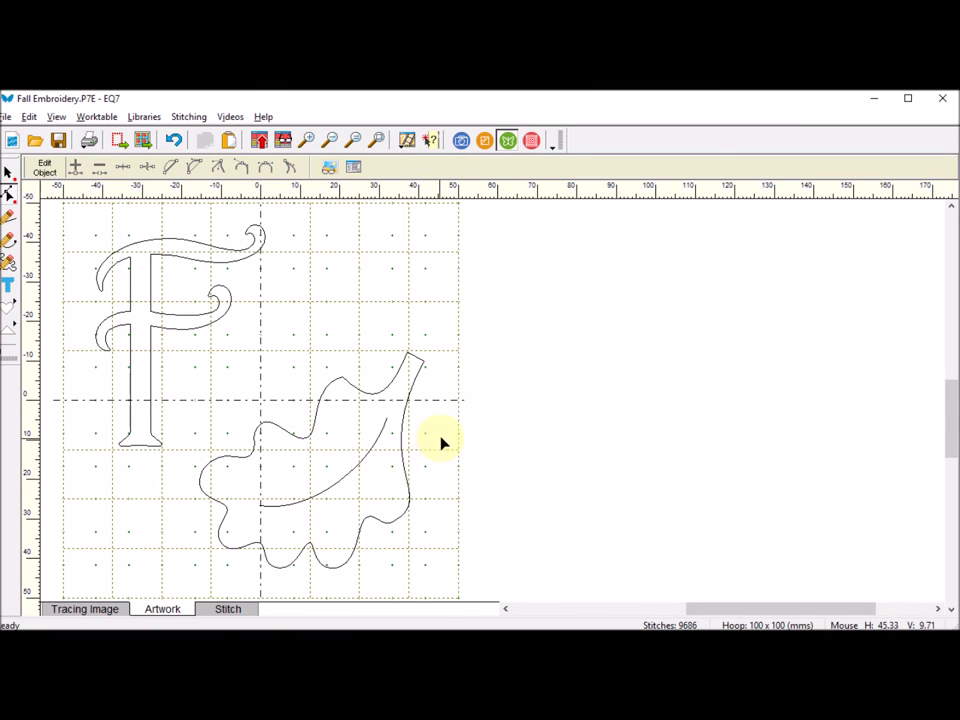
left_click(334, 488)
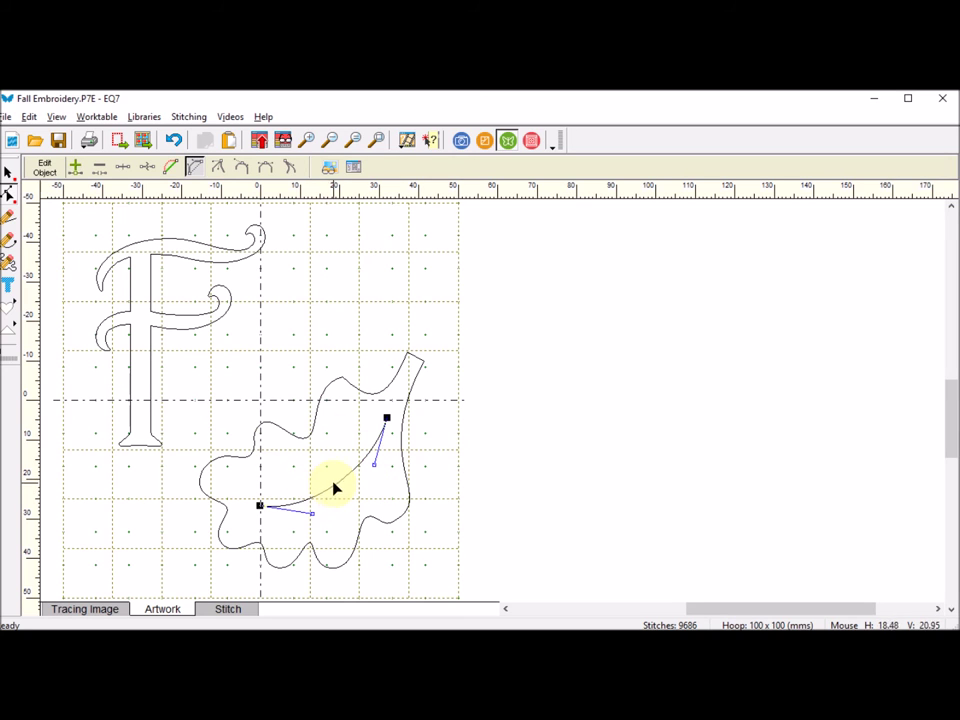
left_click(8, 172)
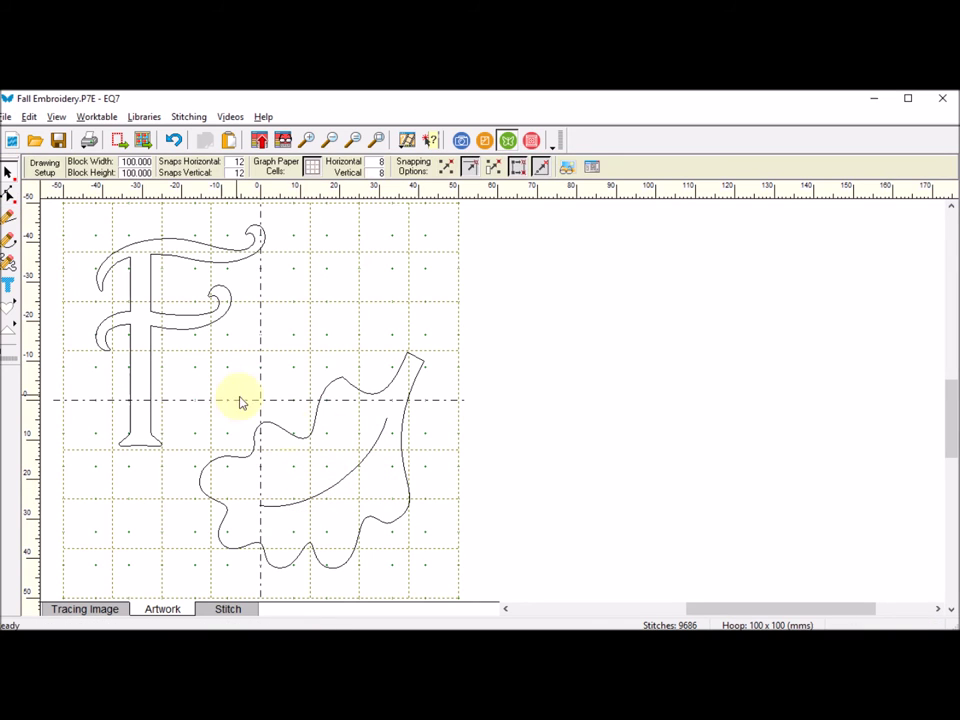
left_click(331, 490)
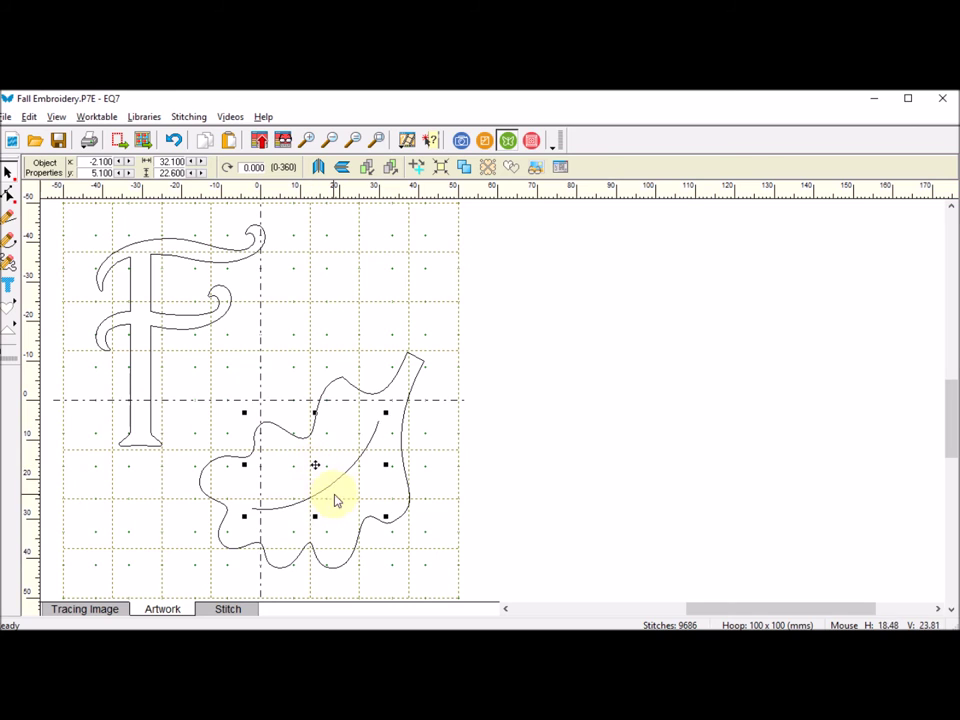
left_click(347, 476)
left_click(336, 486)
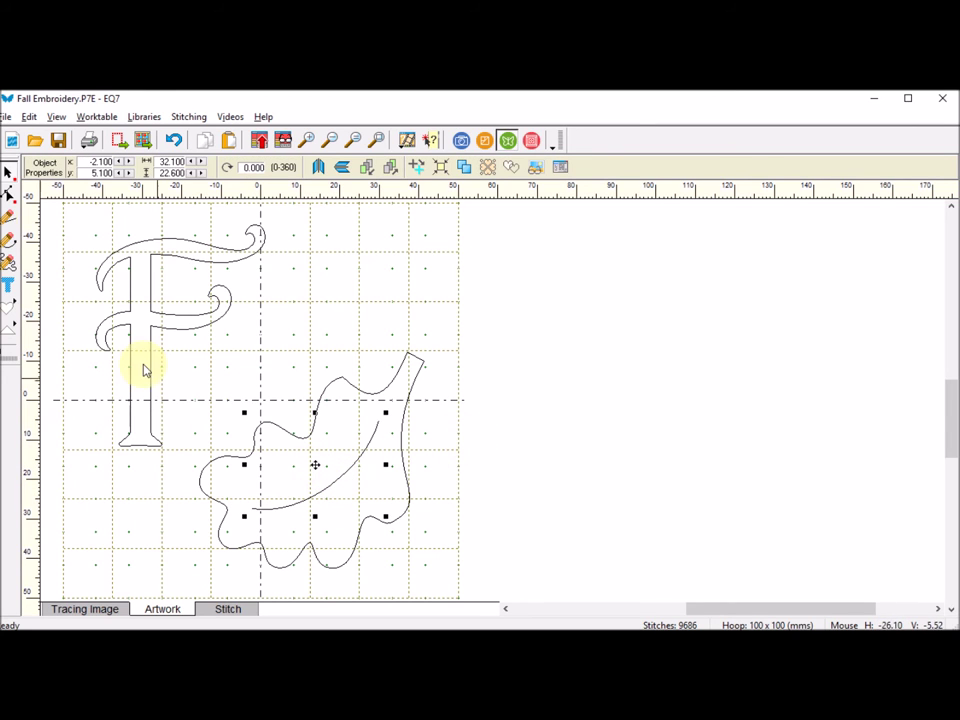
left_click_drag(315, 464, 317, 467)
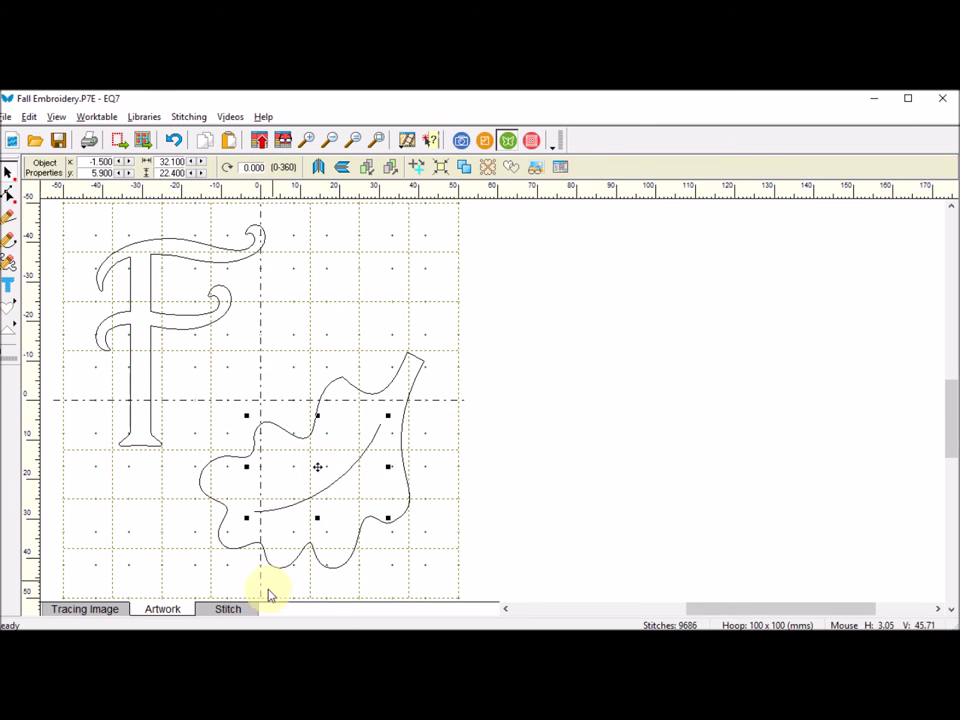
- In the stitch preview, colour the letter F in Redwood brown thread
left_click(232, 609)
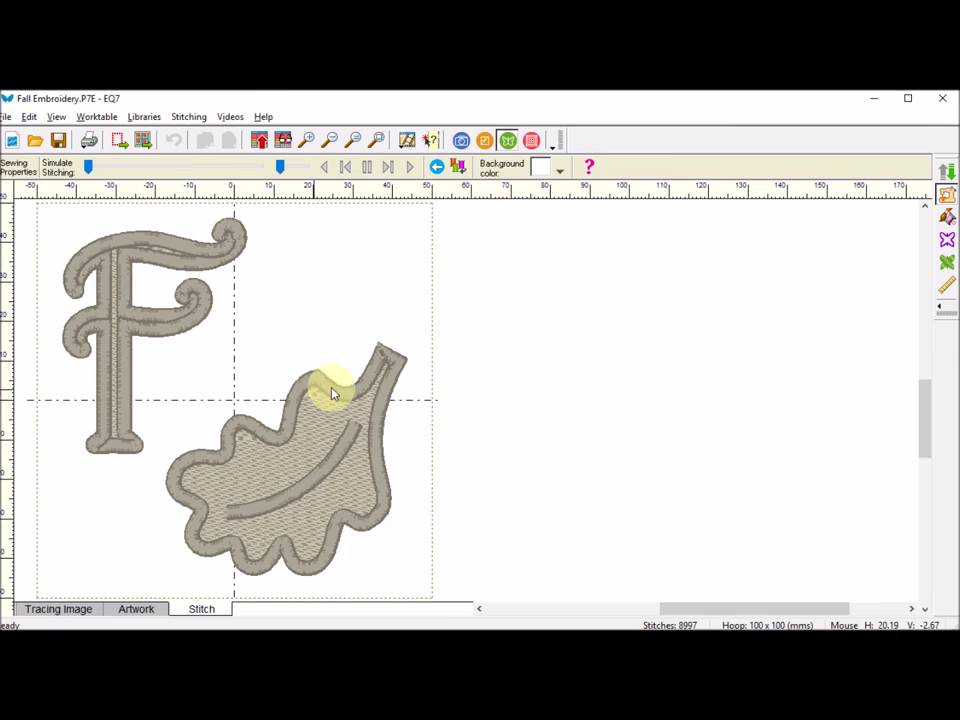
left_click(947, 220)
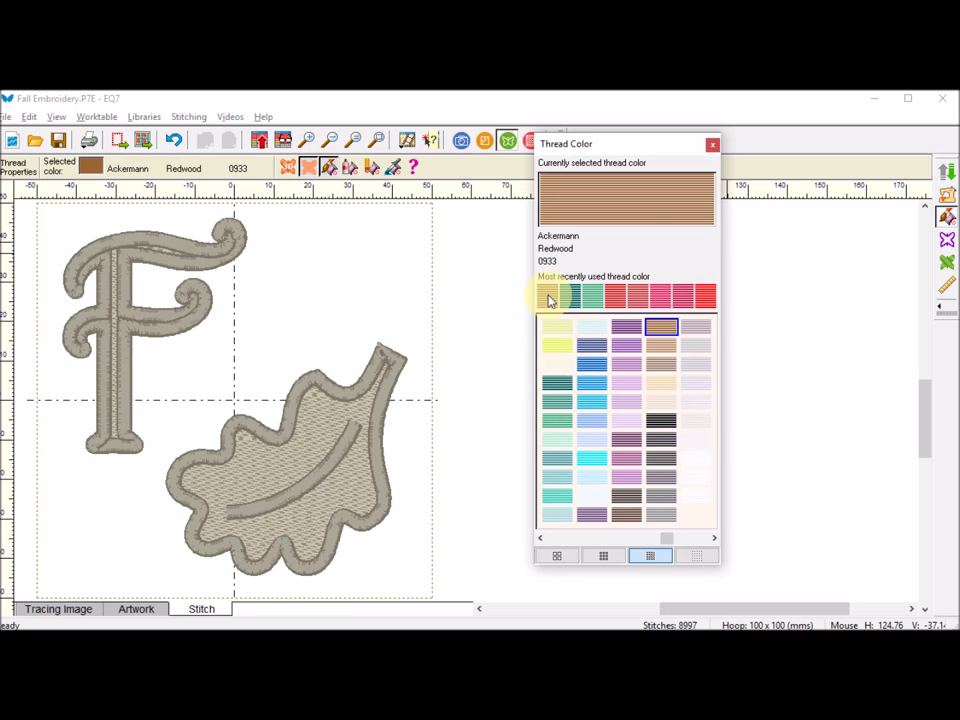
left_click(118, 297)
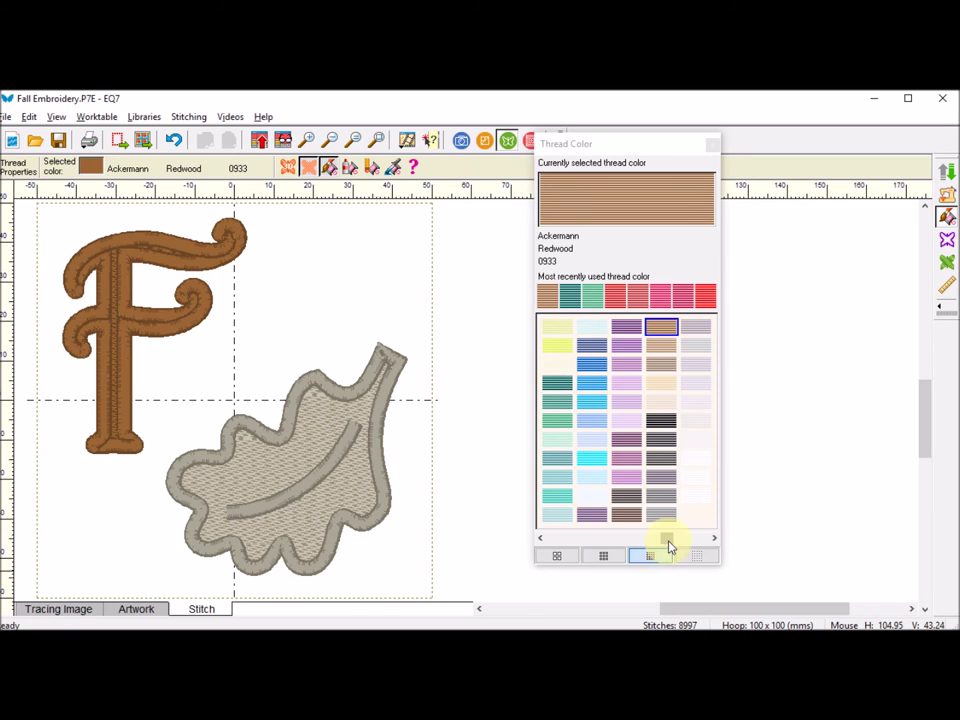
- Thread the leaf outline and vein in Spark Gold and its fill in Bright Yellow 641
left_click_drag(669, 541, 551, 540)
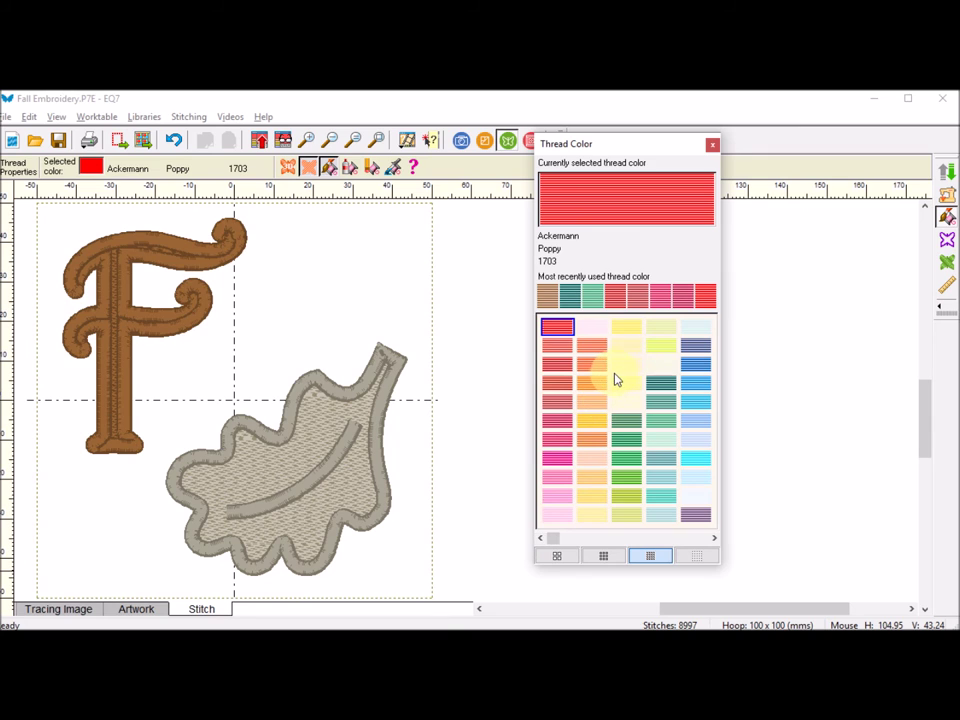
left_click(592, 421)
left_click(369, 379)
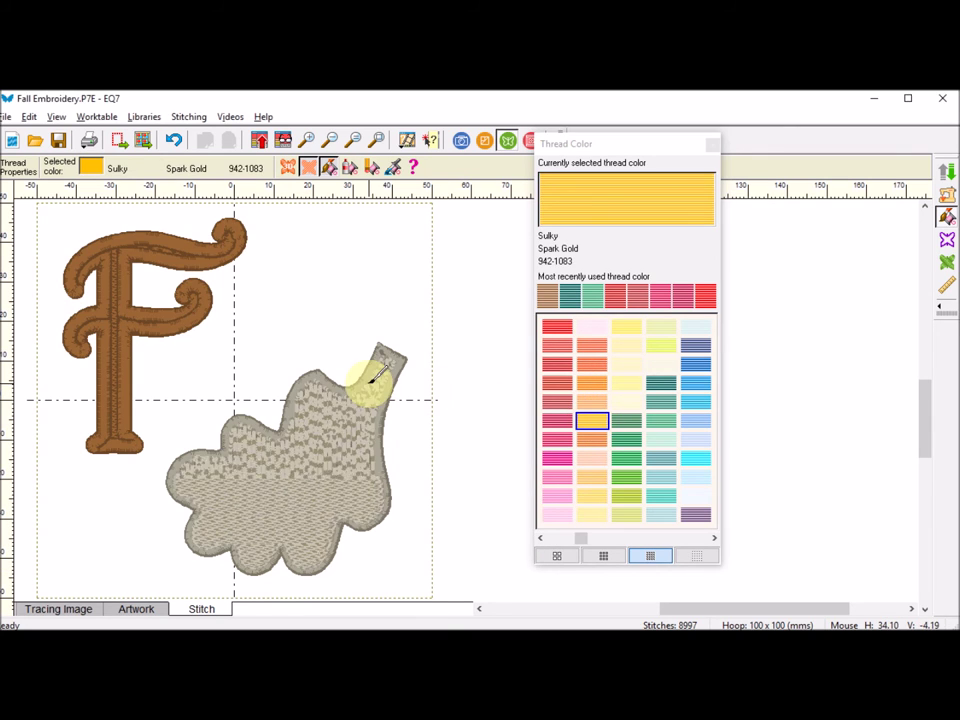
left_click(342, 446)
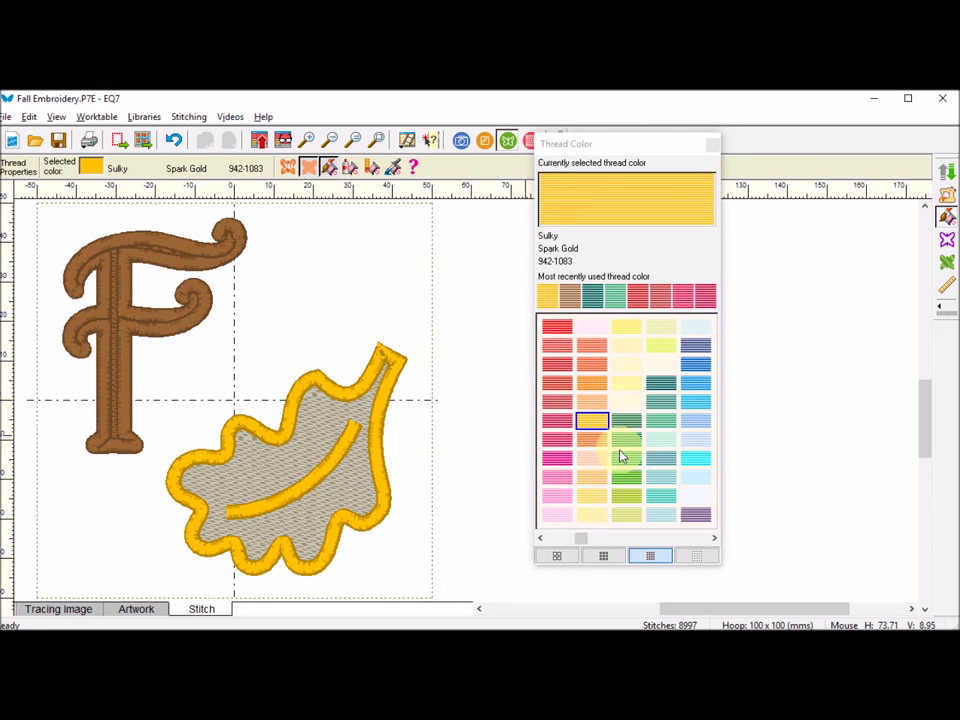
left_click(591, 496)
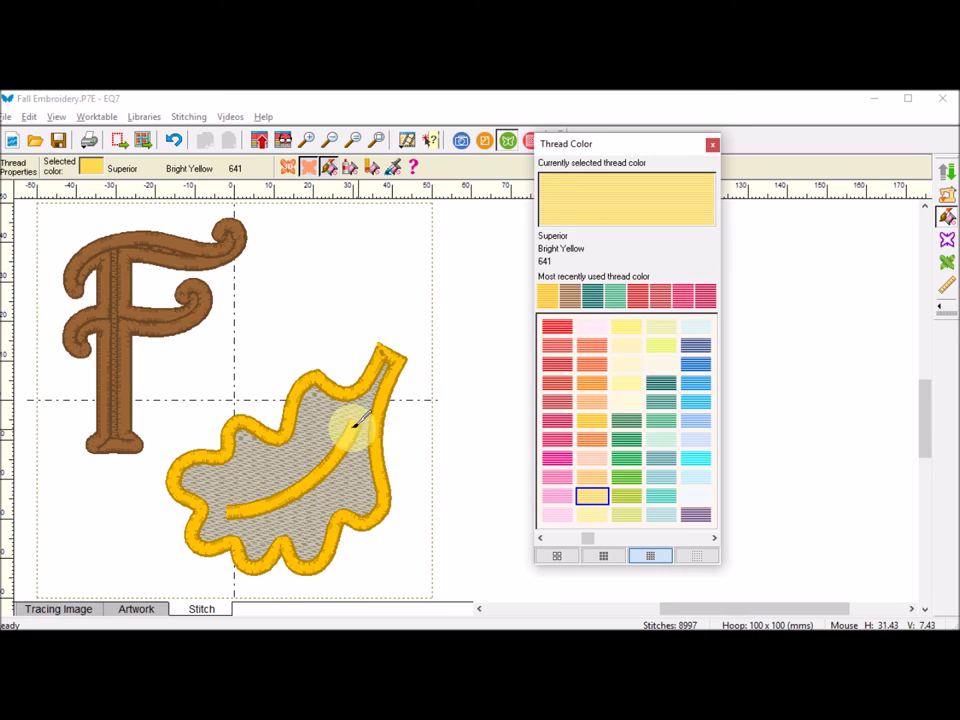
left_click(333, 421)
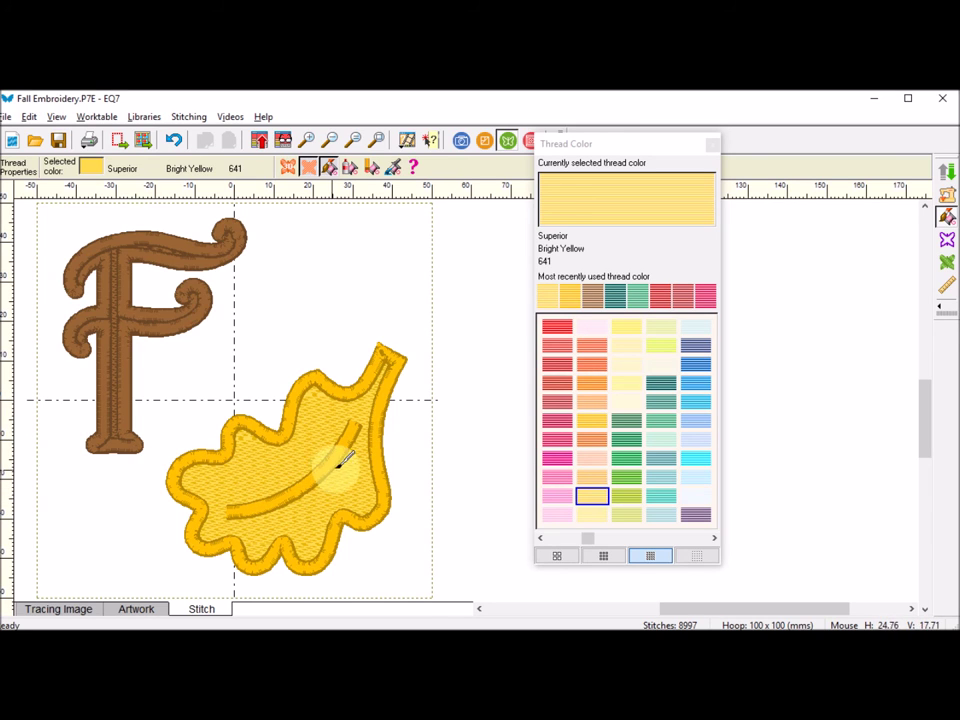
left_click(712, 147)
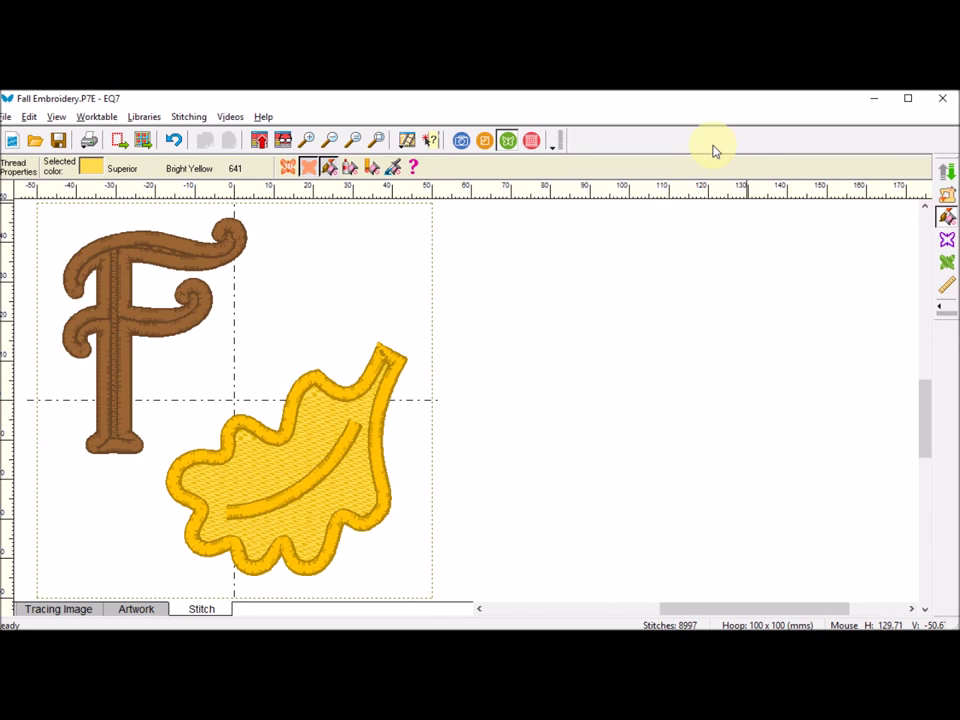
- Re-stitch the leaf outline, vein and letter F with narrower satin edges (1.0 mm, then 1.5 mm)
left_click(946, 244)
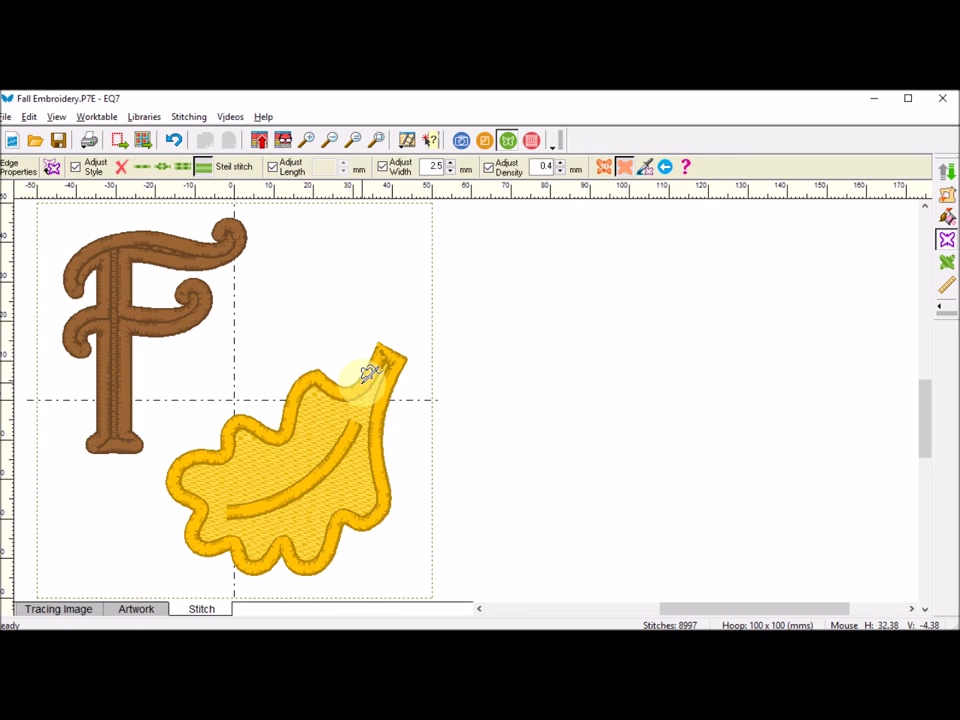
left_click(366, 378)
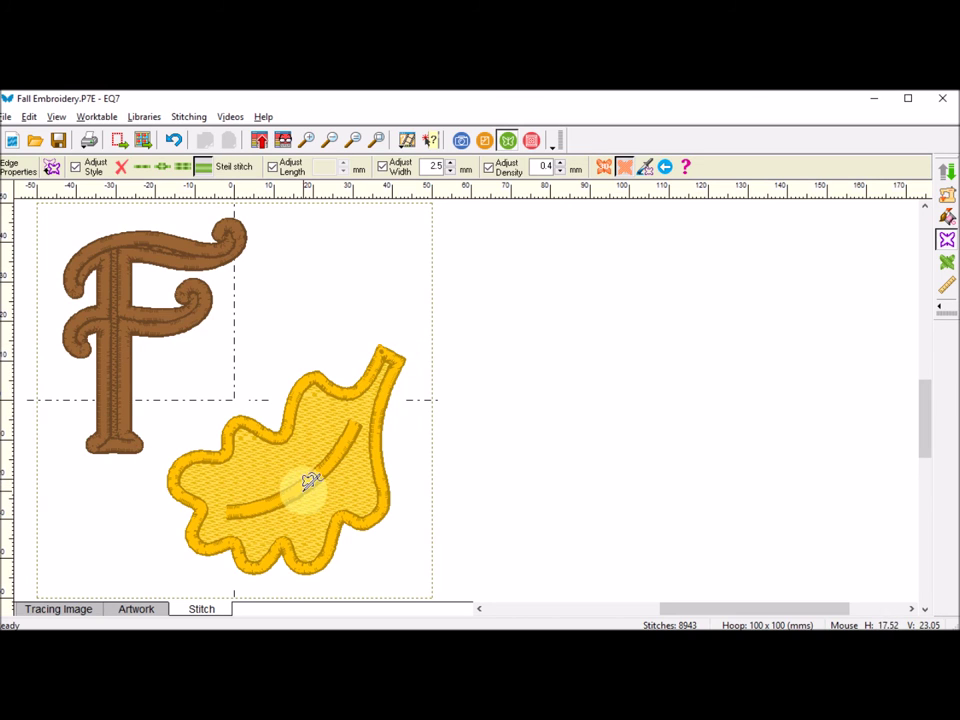
double_click(430, 166)
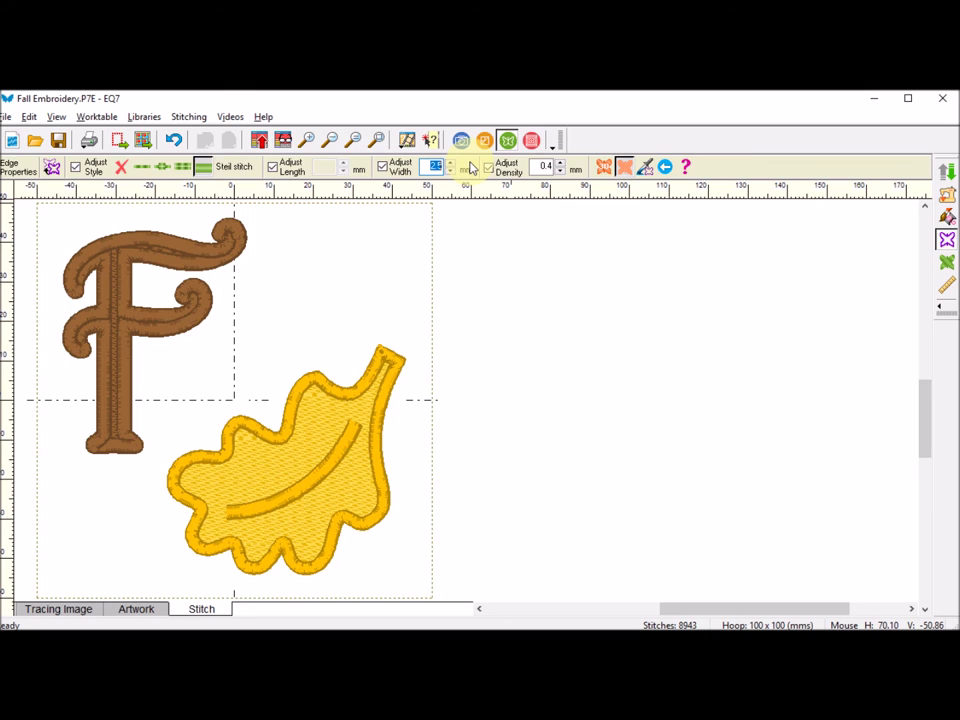
left_click(335, 448)
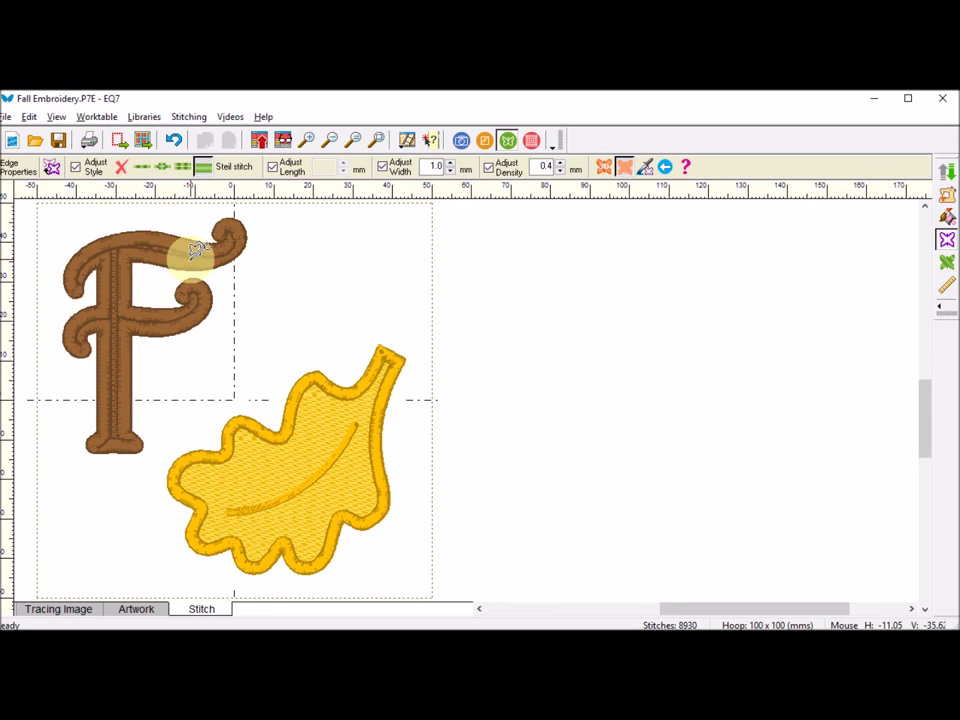
double_click(425, 166)
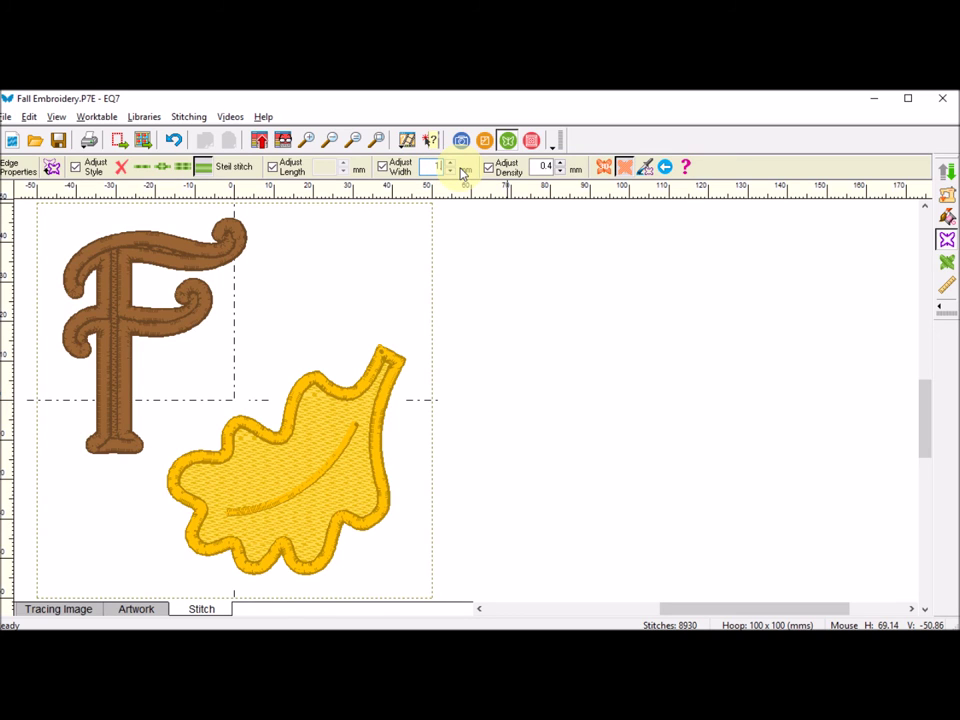
left_click(200, 276)
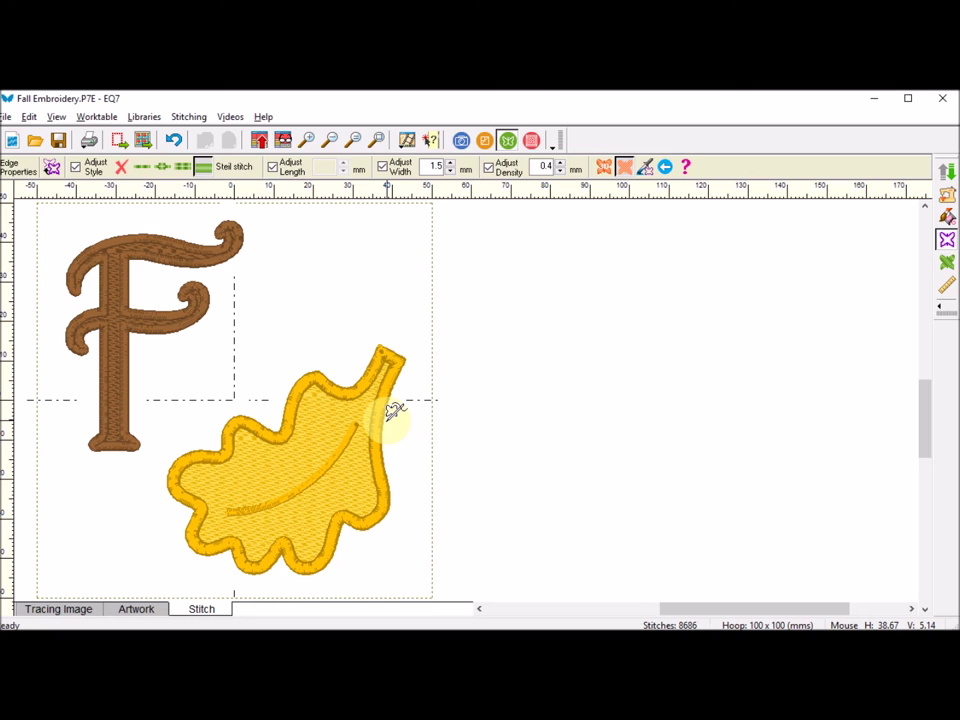
key("f")
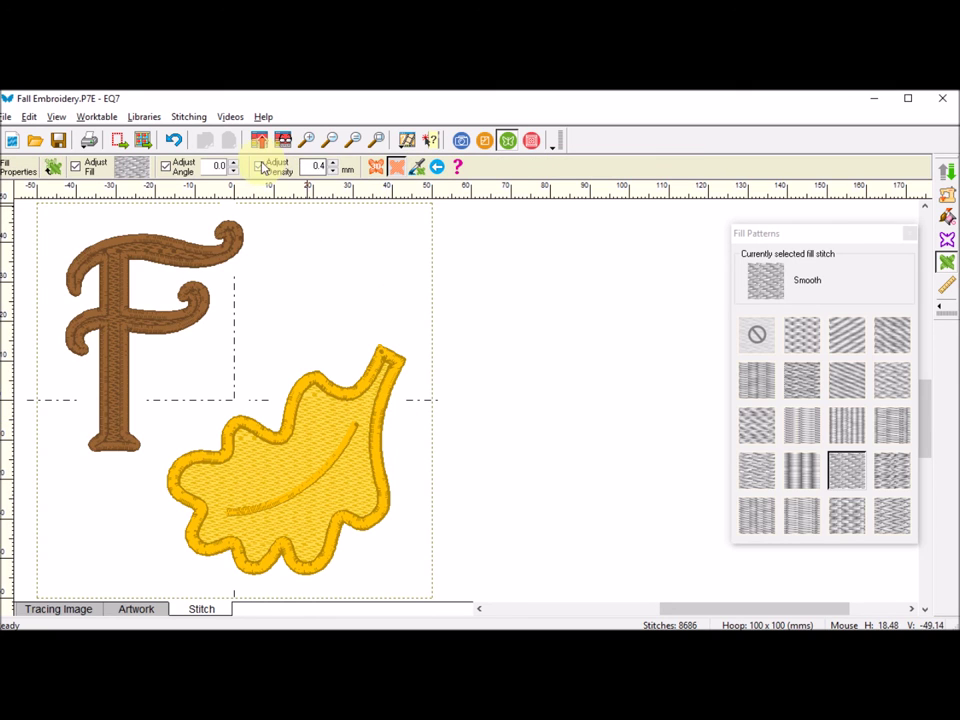
- Add the design to the Sketchbook and export it as PES file 'F leaf' with thread colours sorted
left_click(261, 145)
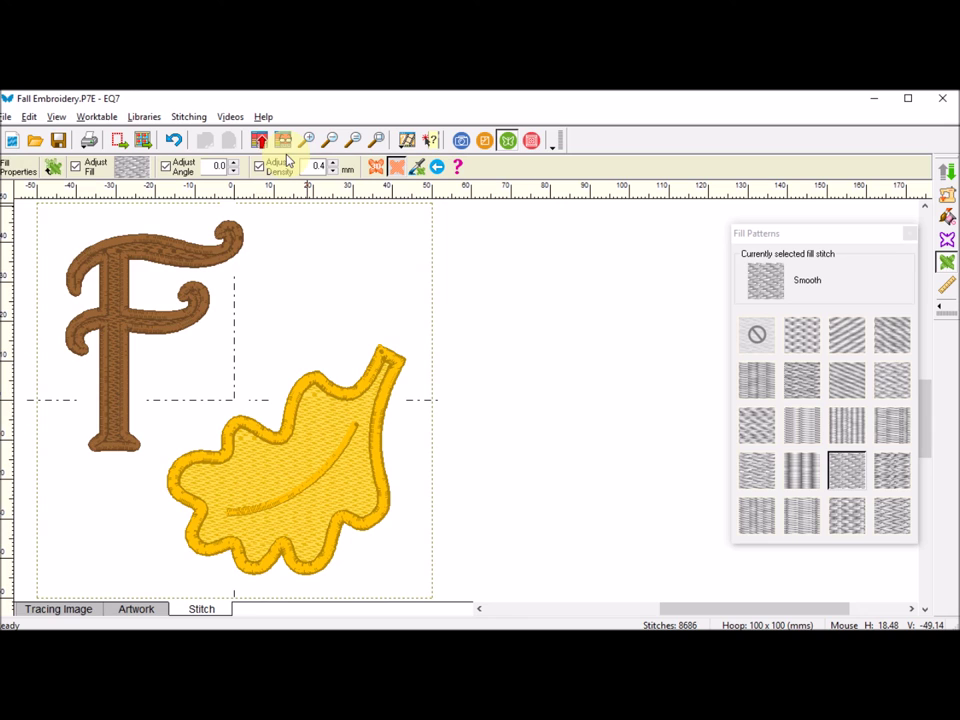
left_click(190, 117)
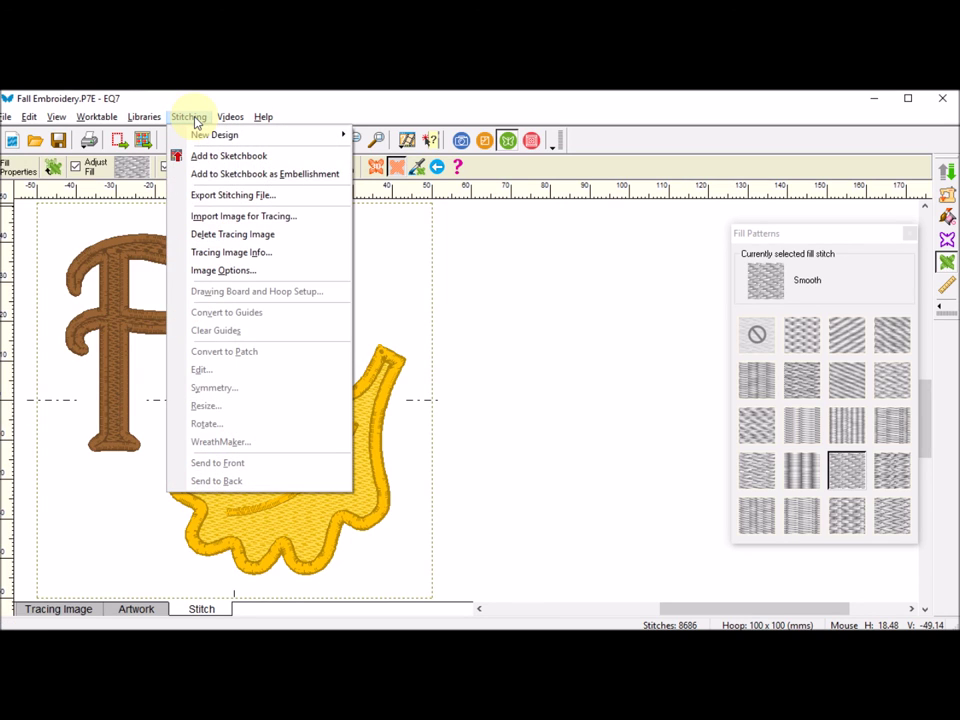
left_click(257, 199)
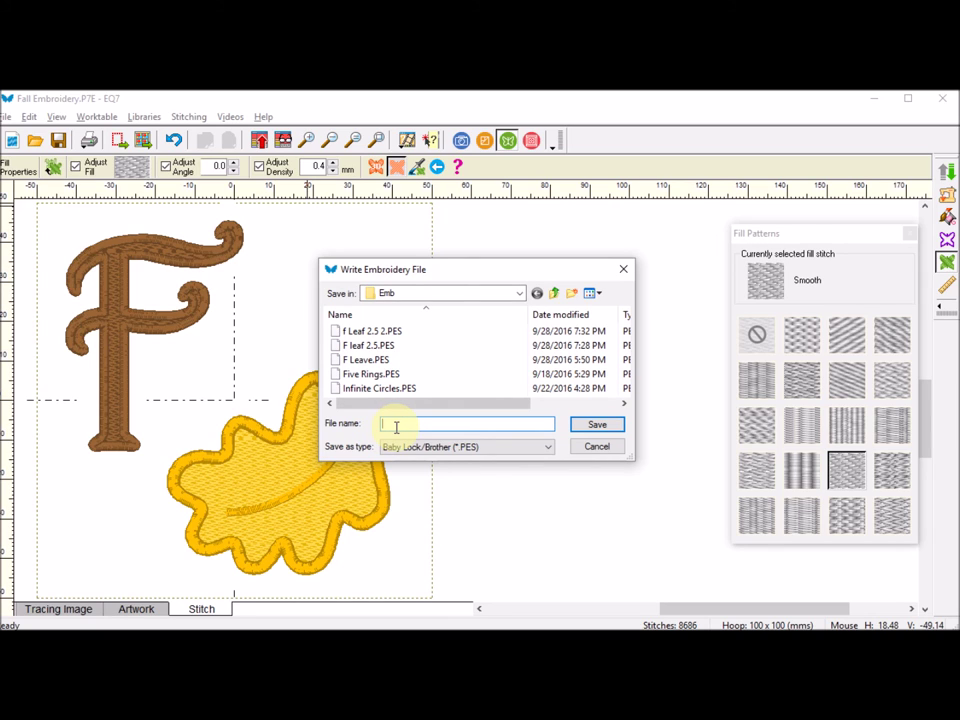
type("F le")
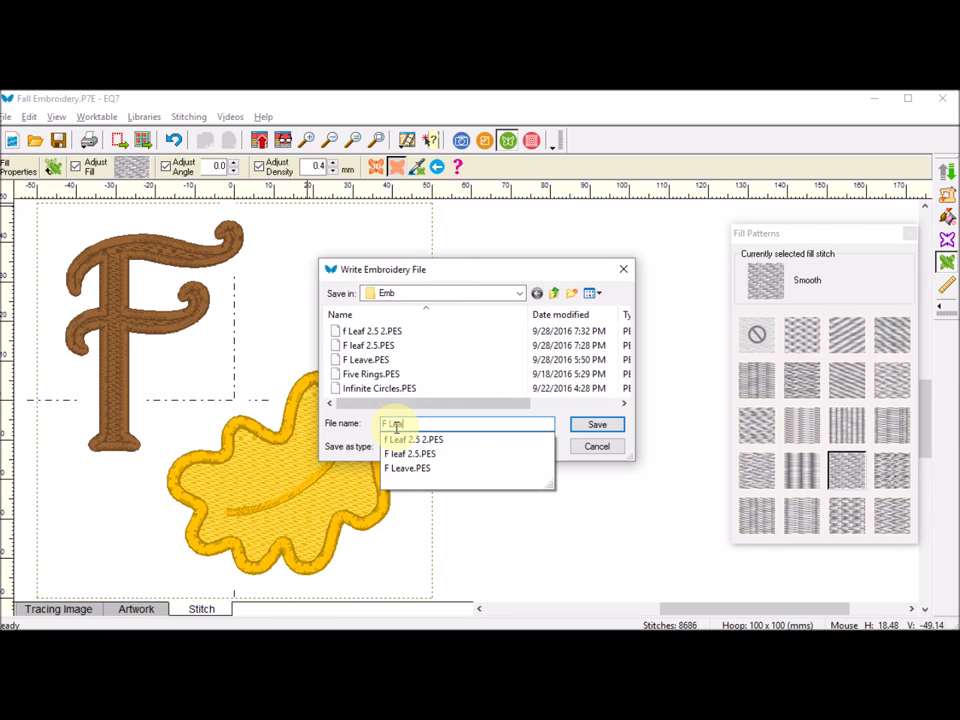
type("af")
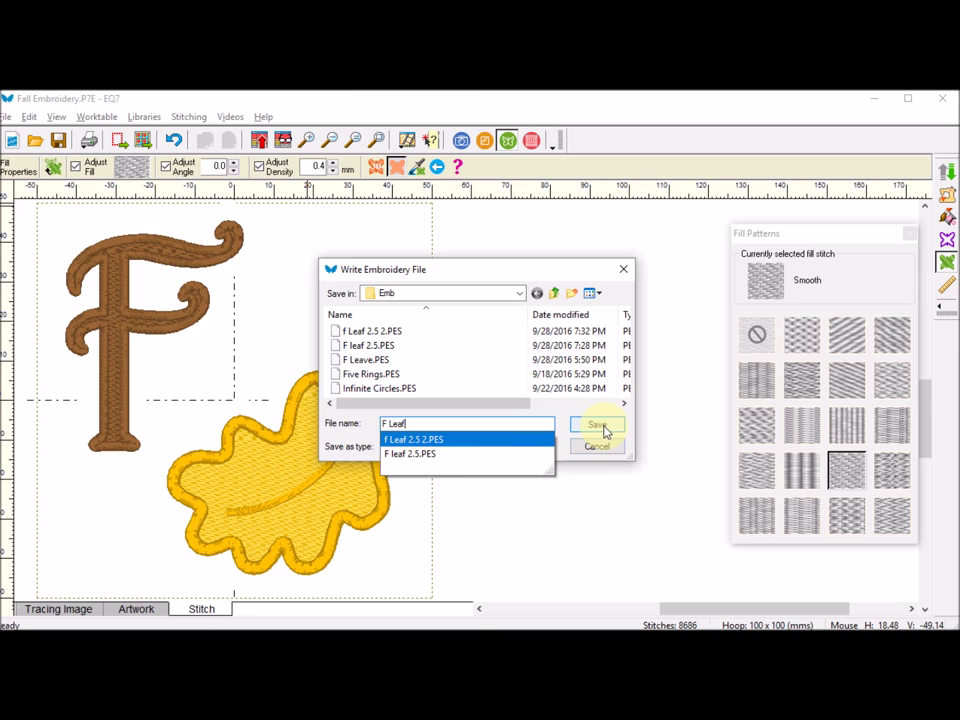
left_click(598, 426)
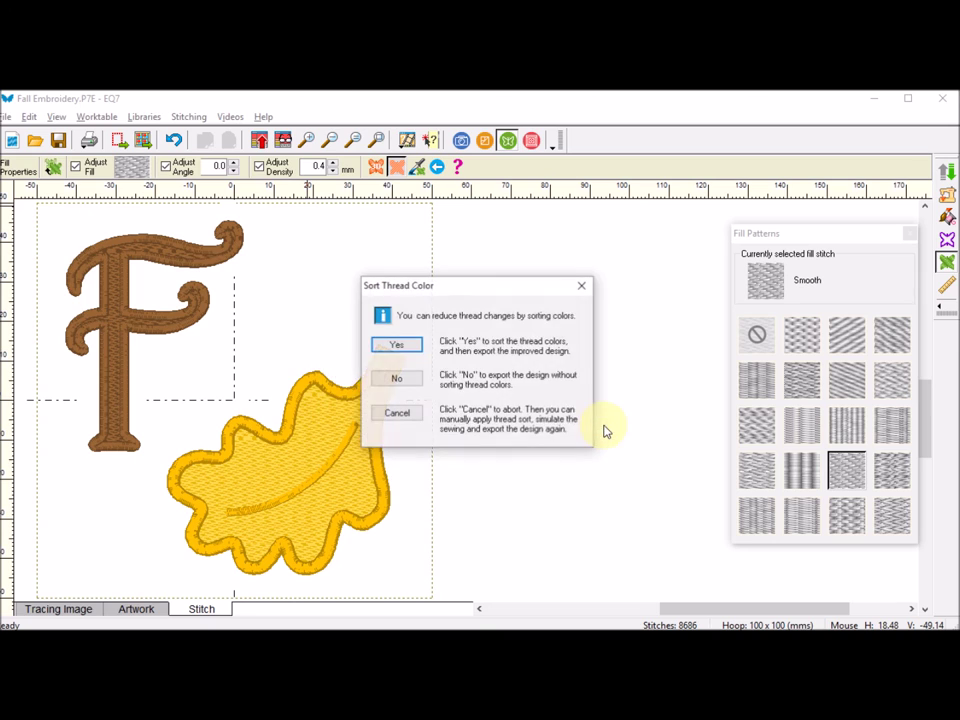
left_click(396, 347)
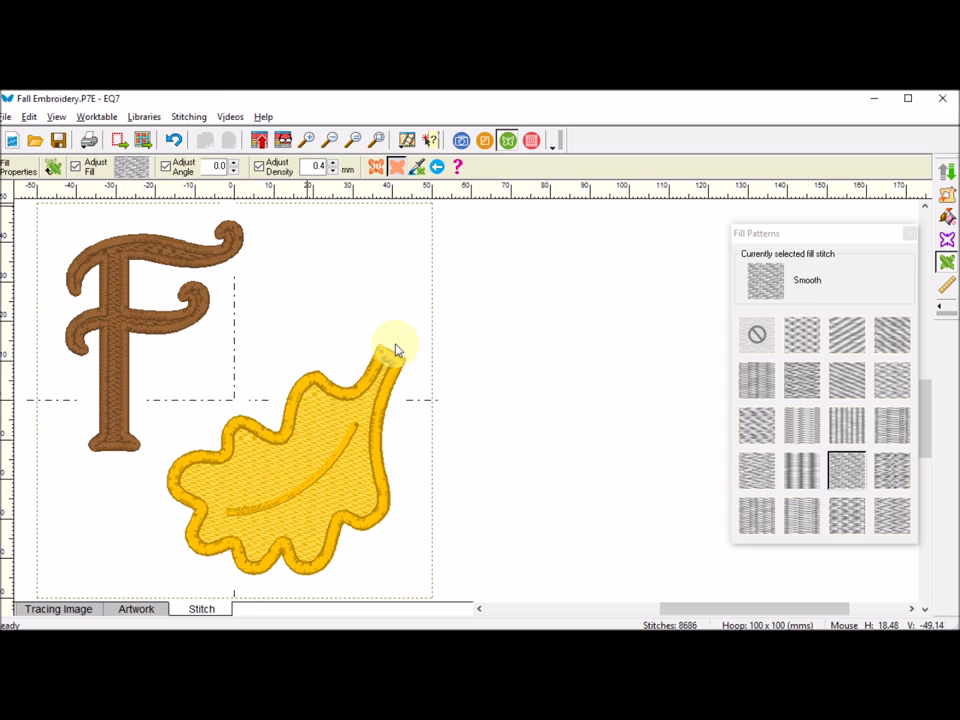
- Dismiss the export message and play the forward stitching simulation of the F-leaf embroidery
left_click(580, 408)
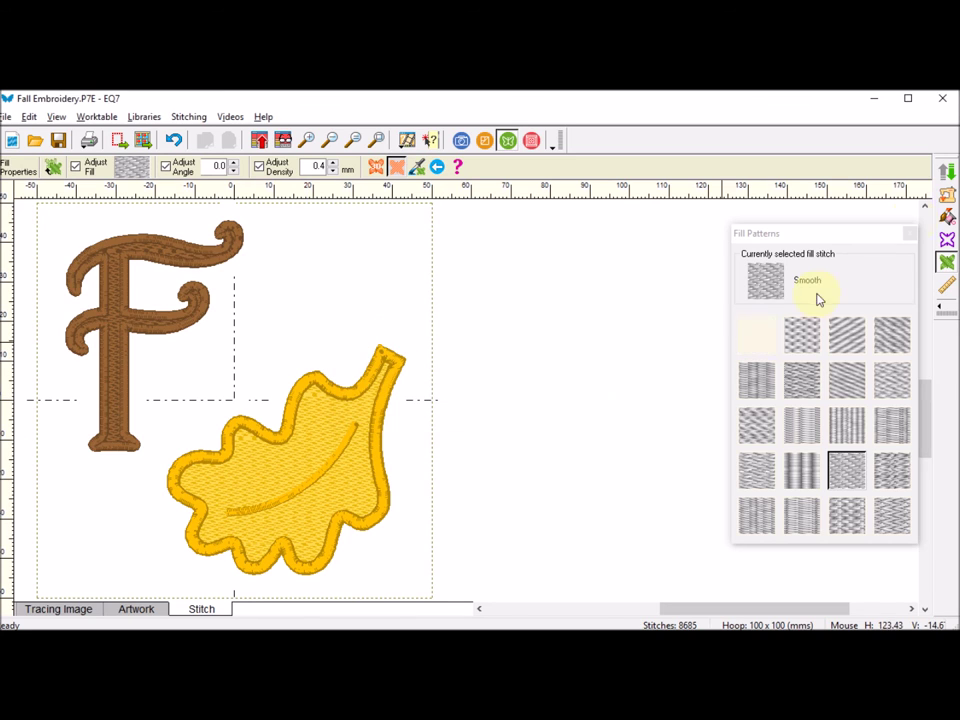
left_click(947, 204)
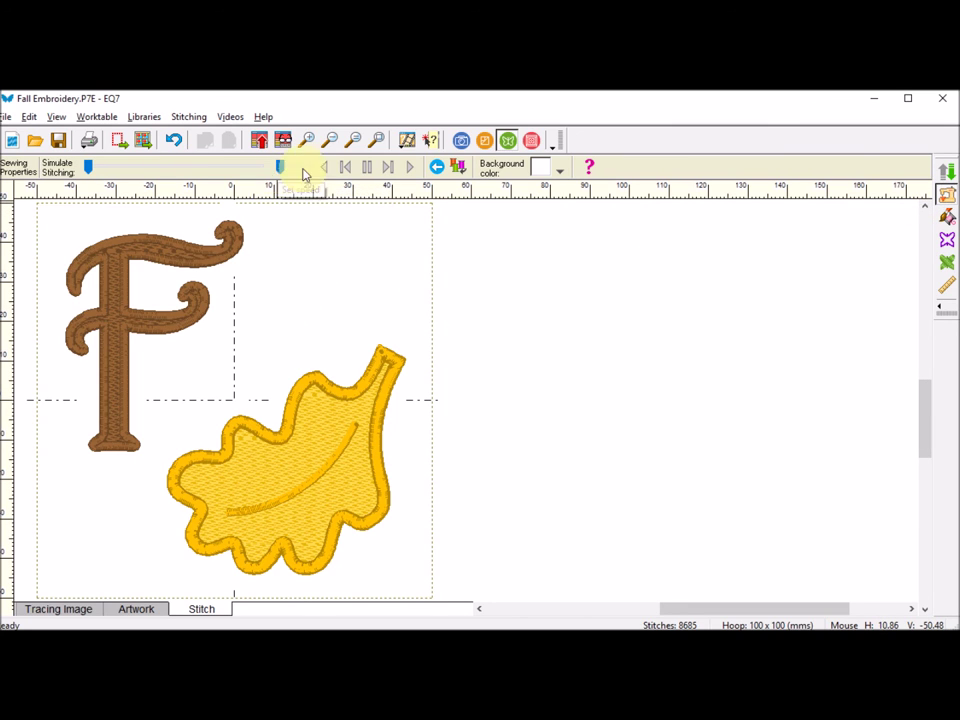
left_click(410, 172)
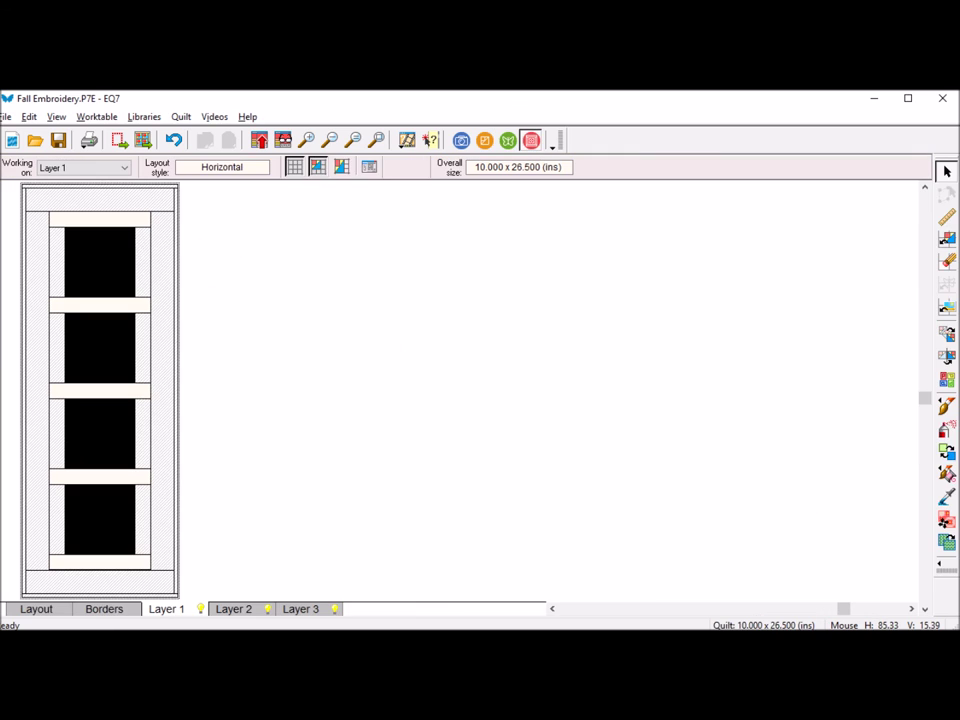
- Paint the borders and sashing with autumn leaf fabrics, then bring up Layer 3's sketchbook embellishments
left_click(945, 408)
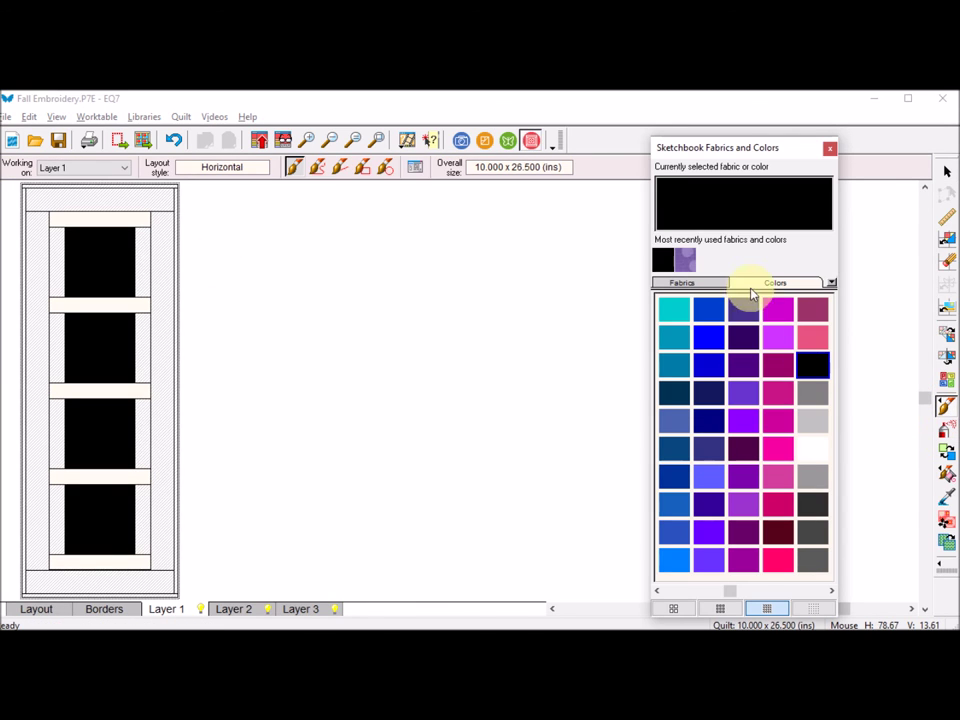
left_click(686, 283)
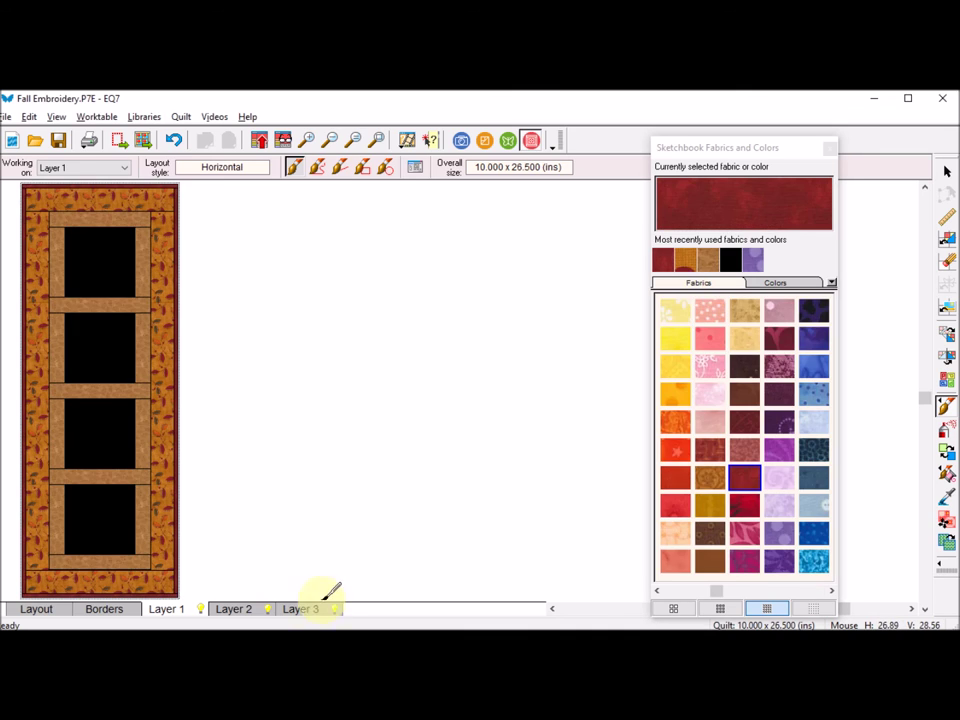
left_click(312, 611)
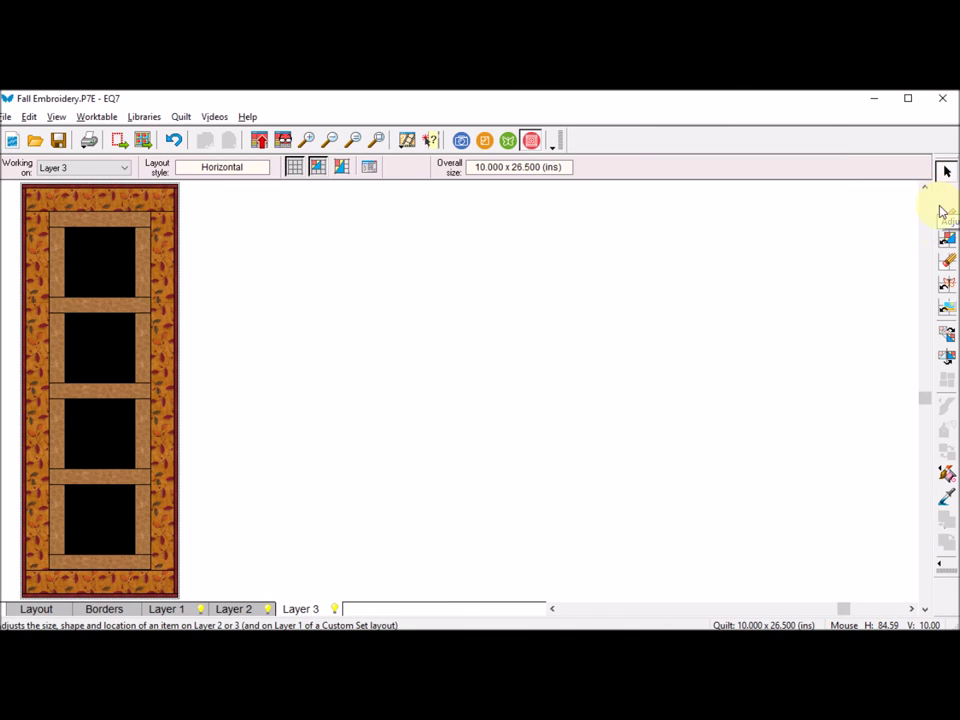
left_click(946, 287)
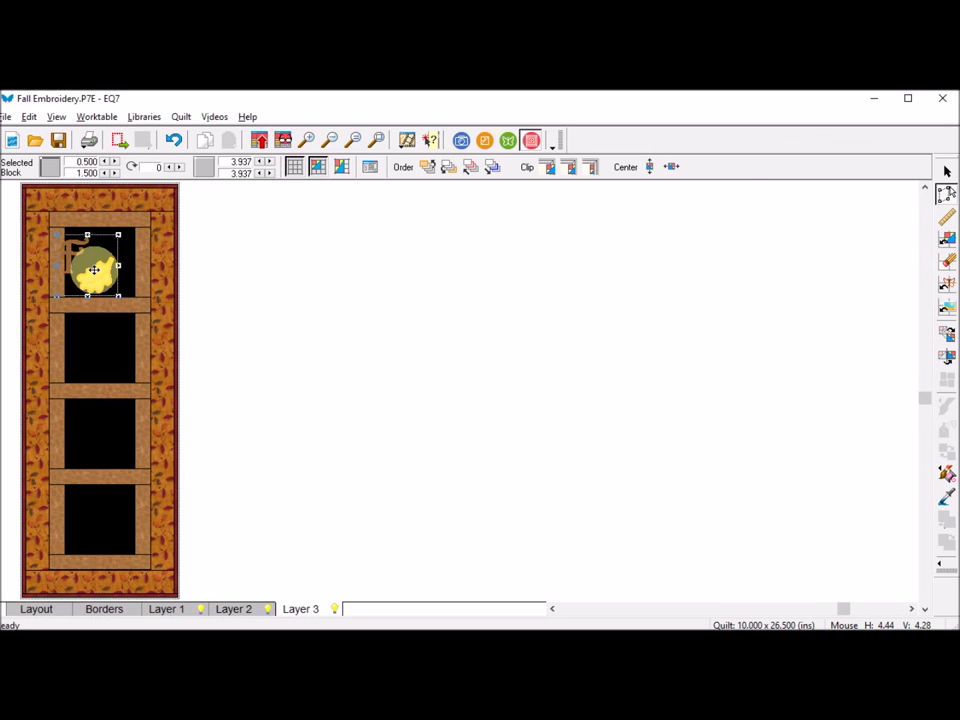
- Drag the F-leaf embroidery into the top black block, zoom in, and deselect it
left_click_drag(92, 263, 112, 263)
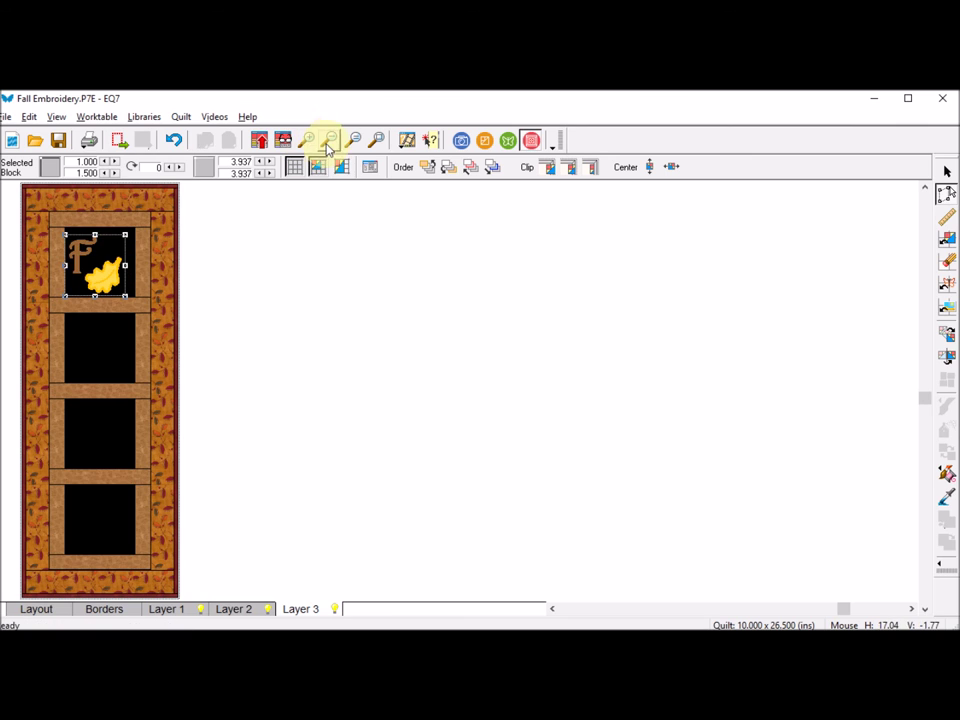
scroll(100, 264, "up", 3)
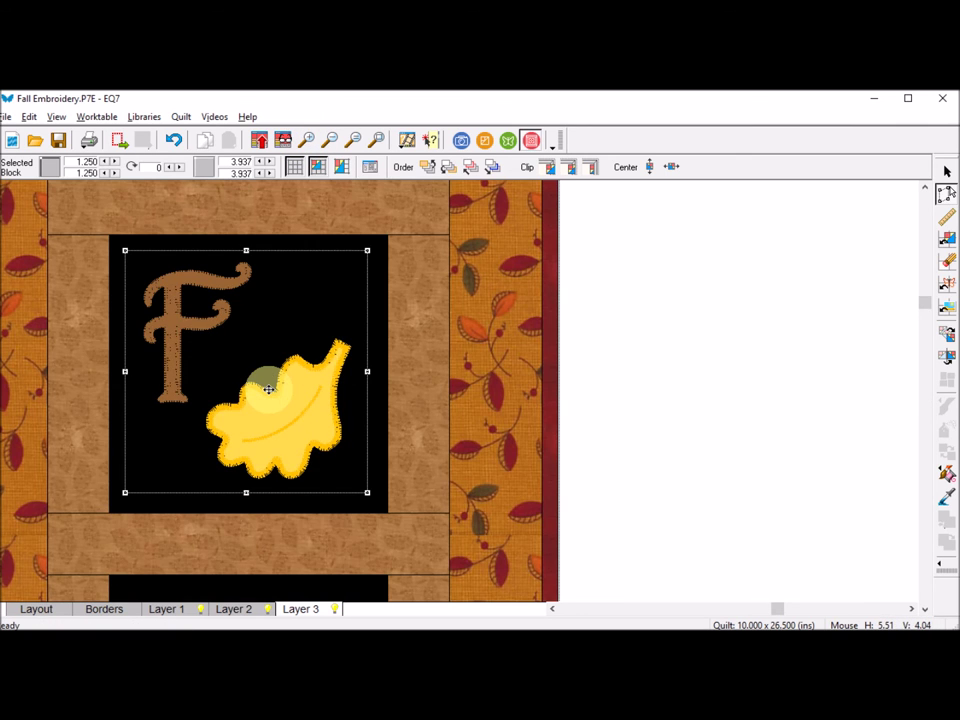
left_click(645, 341)
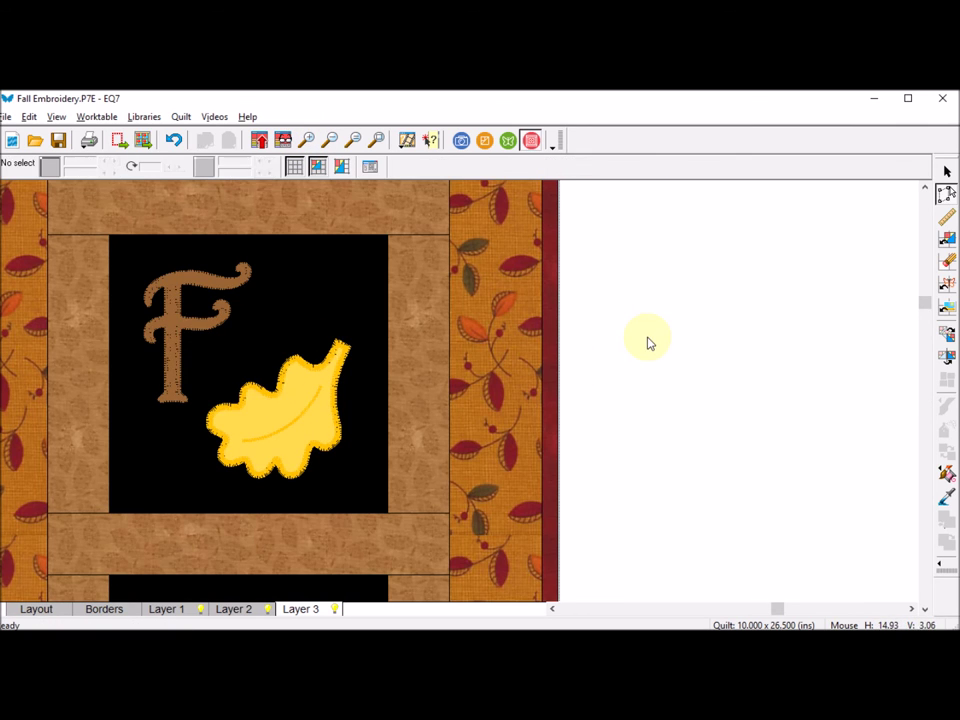